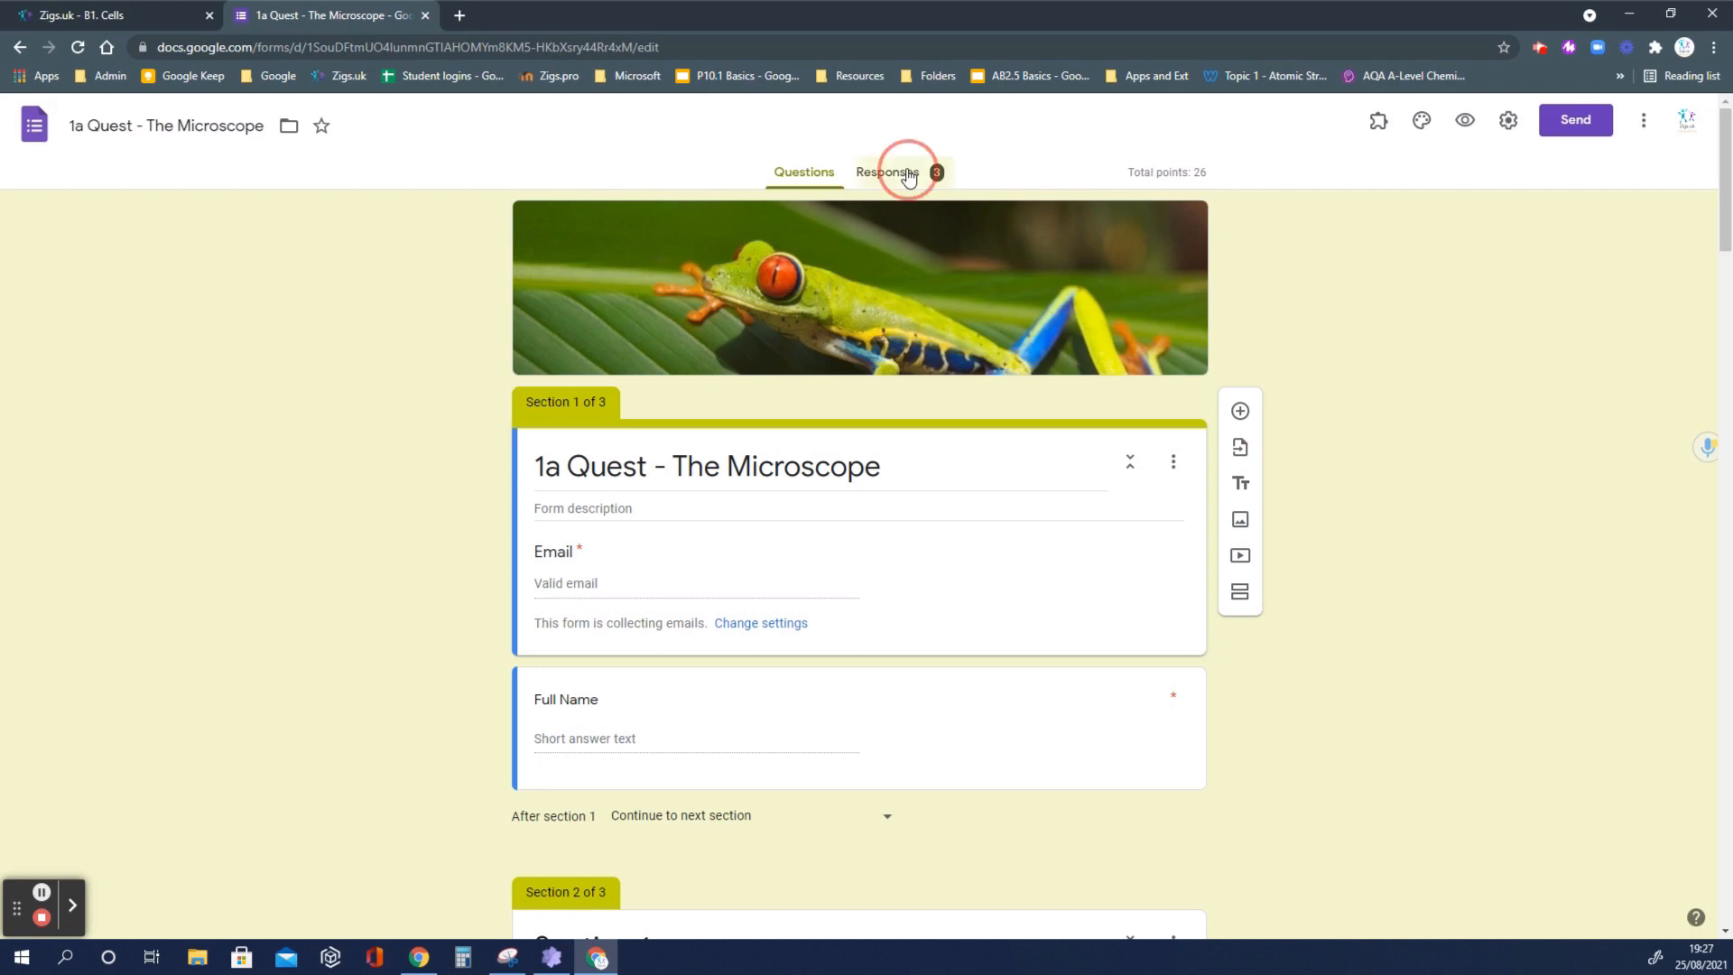
Examine the score insights, points distribution and frequently missed questions in the quiz's responses summary.
{"action": "scroll", "coordinate": [1390, 372], "scroll_direction": "down", "scroll_amount": 1}
{"action": "scroll", "coordinate": [1390, 372], "scroll_direction": "down", "scroll_amount": 1}
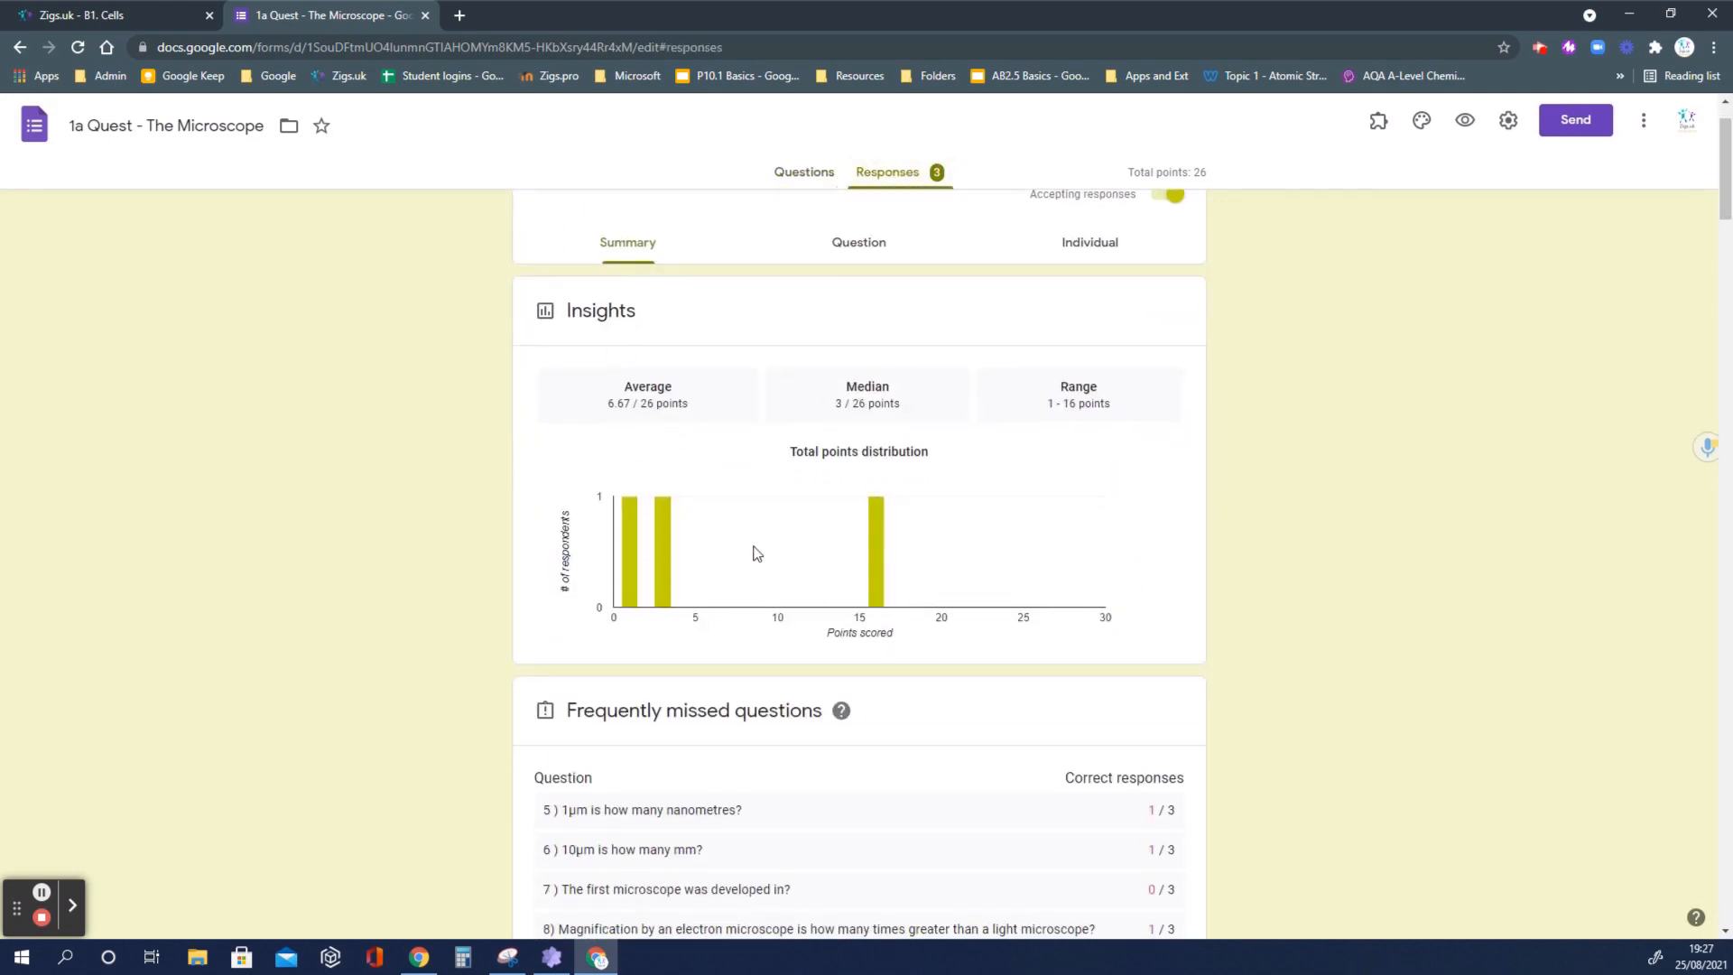
{"action": "scroll", "coordinate": [934, 542], "scroll_direction": "down", "scroll_amount": 3}
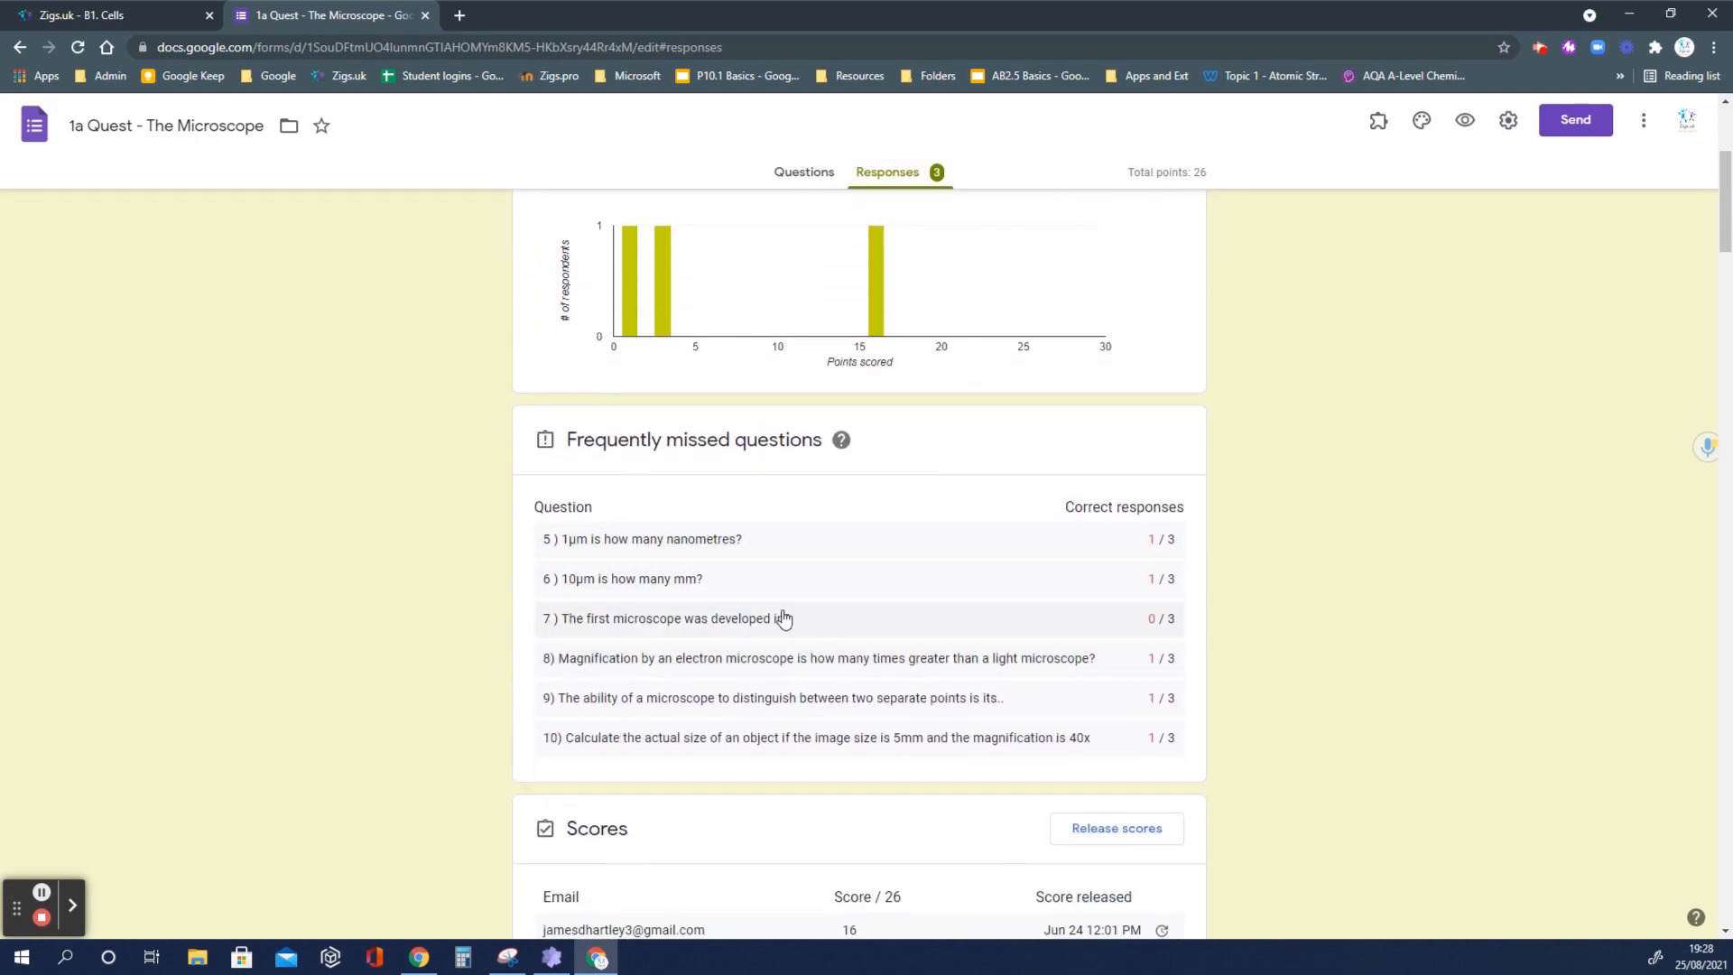
{"action": "scroll", "coordinate": [776, 623], "scroll_direction": "down", "scroll_amount": 1}
{"action": "scroll", "coordinate": [782, 614], "scroll_direction": "up", "scroll_amount": 2}
{"action": "scroll", "coordinate": [769, 601], "scroll_direction": "down", "scroll_amount": 1}
{"action": "scroll", "coordinate": [770, 600], "scroll_direction": "up", "scroll_amount": 4}
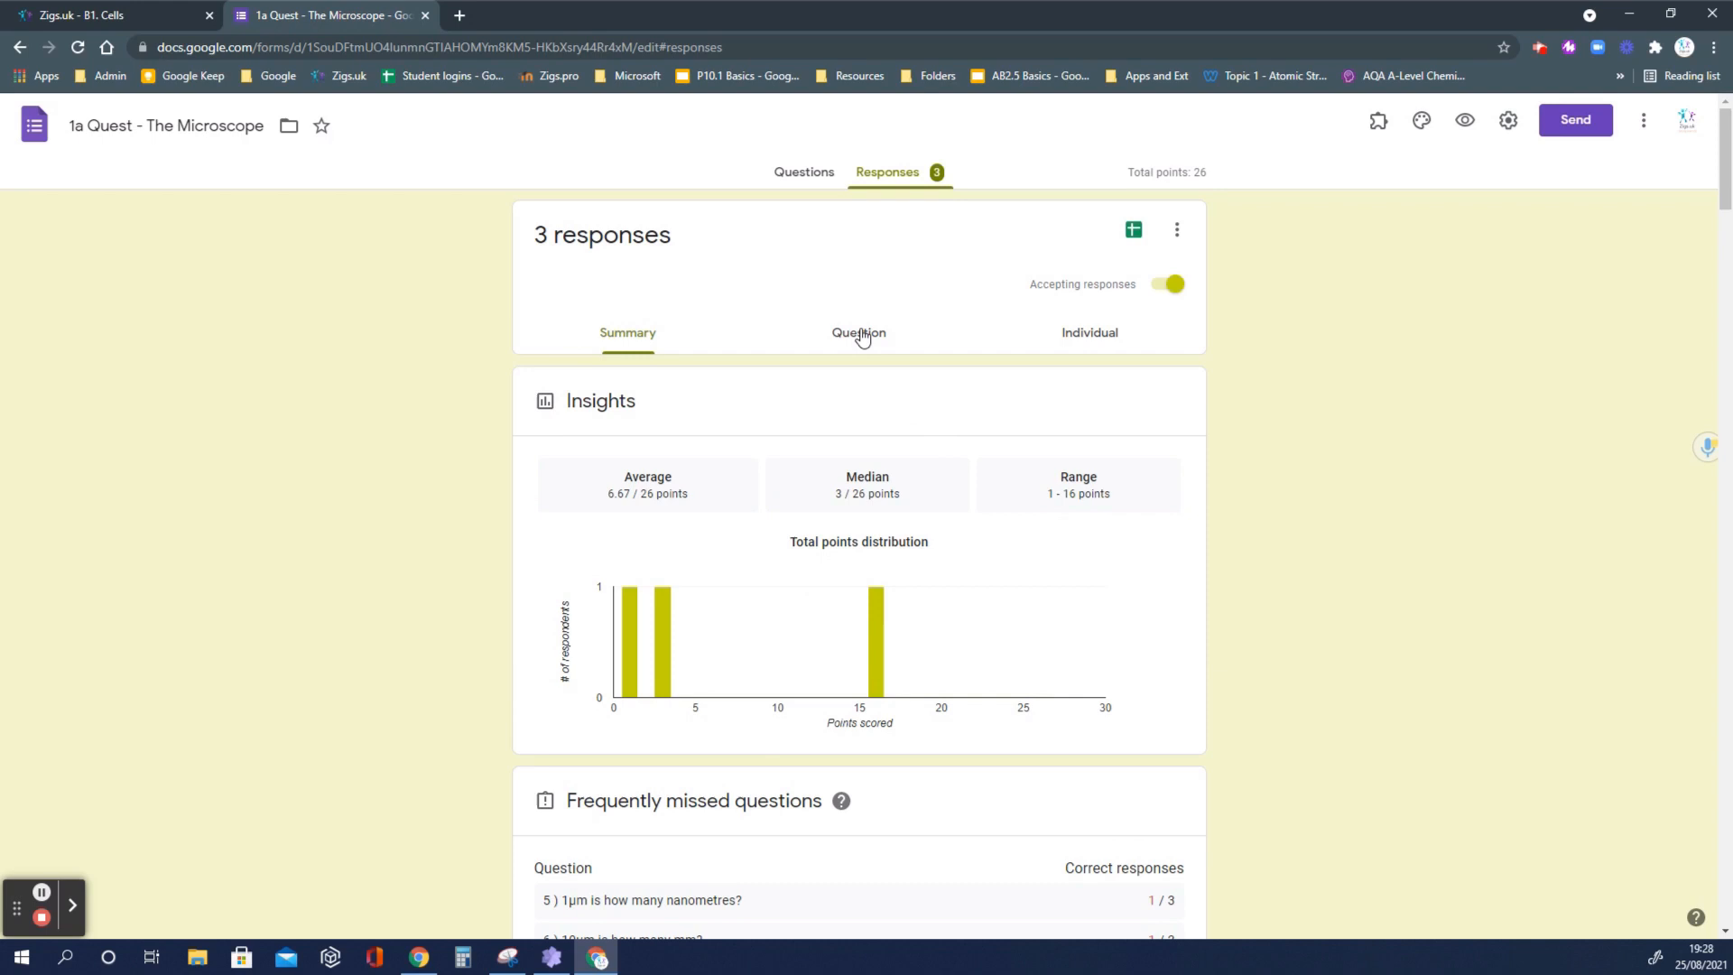
Show the individual responses and review the first respondent's marked multiple-choice answers in Section 1.
{"action": "left_click", "coordinate": [1088, 335]}
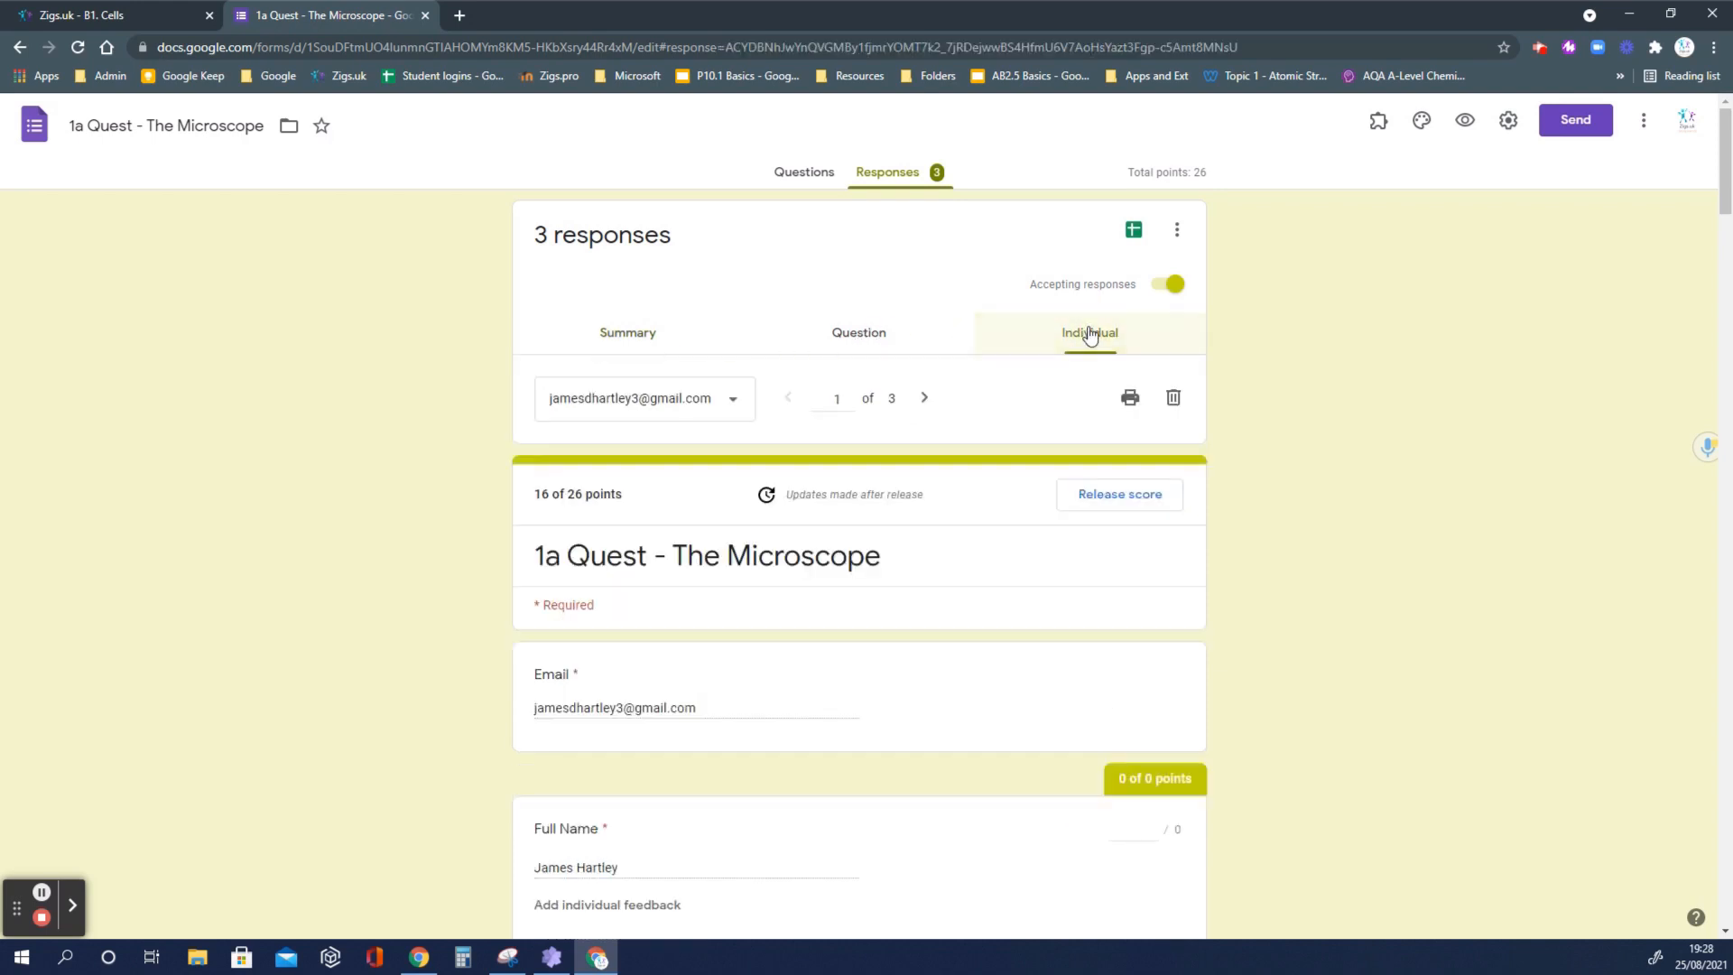
{"action": "scroll", "coordinate": [1286, 436], "scroll_direction": "down", "scroll_amount": 2}
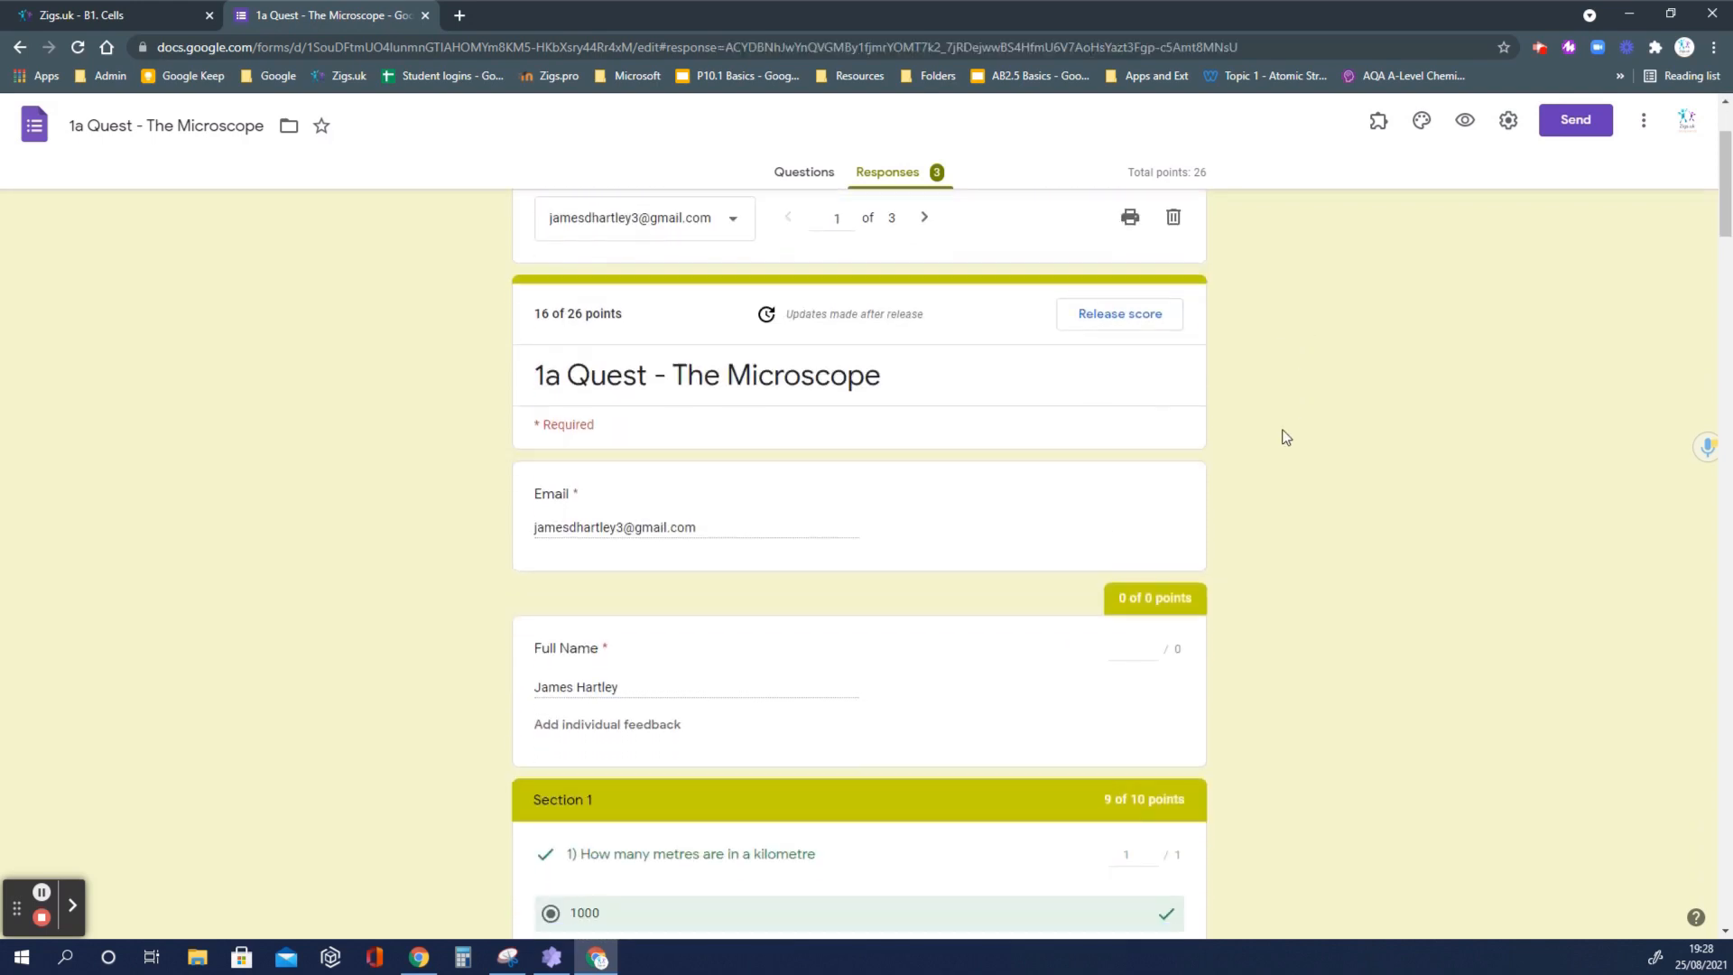
{"action": "scroll", "coordinate": [815, 511], "scroll_direction": "down", "scroll_amount": 4}
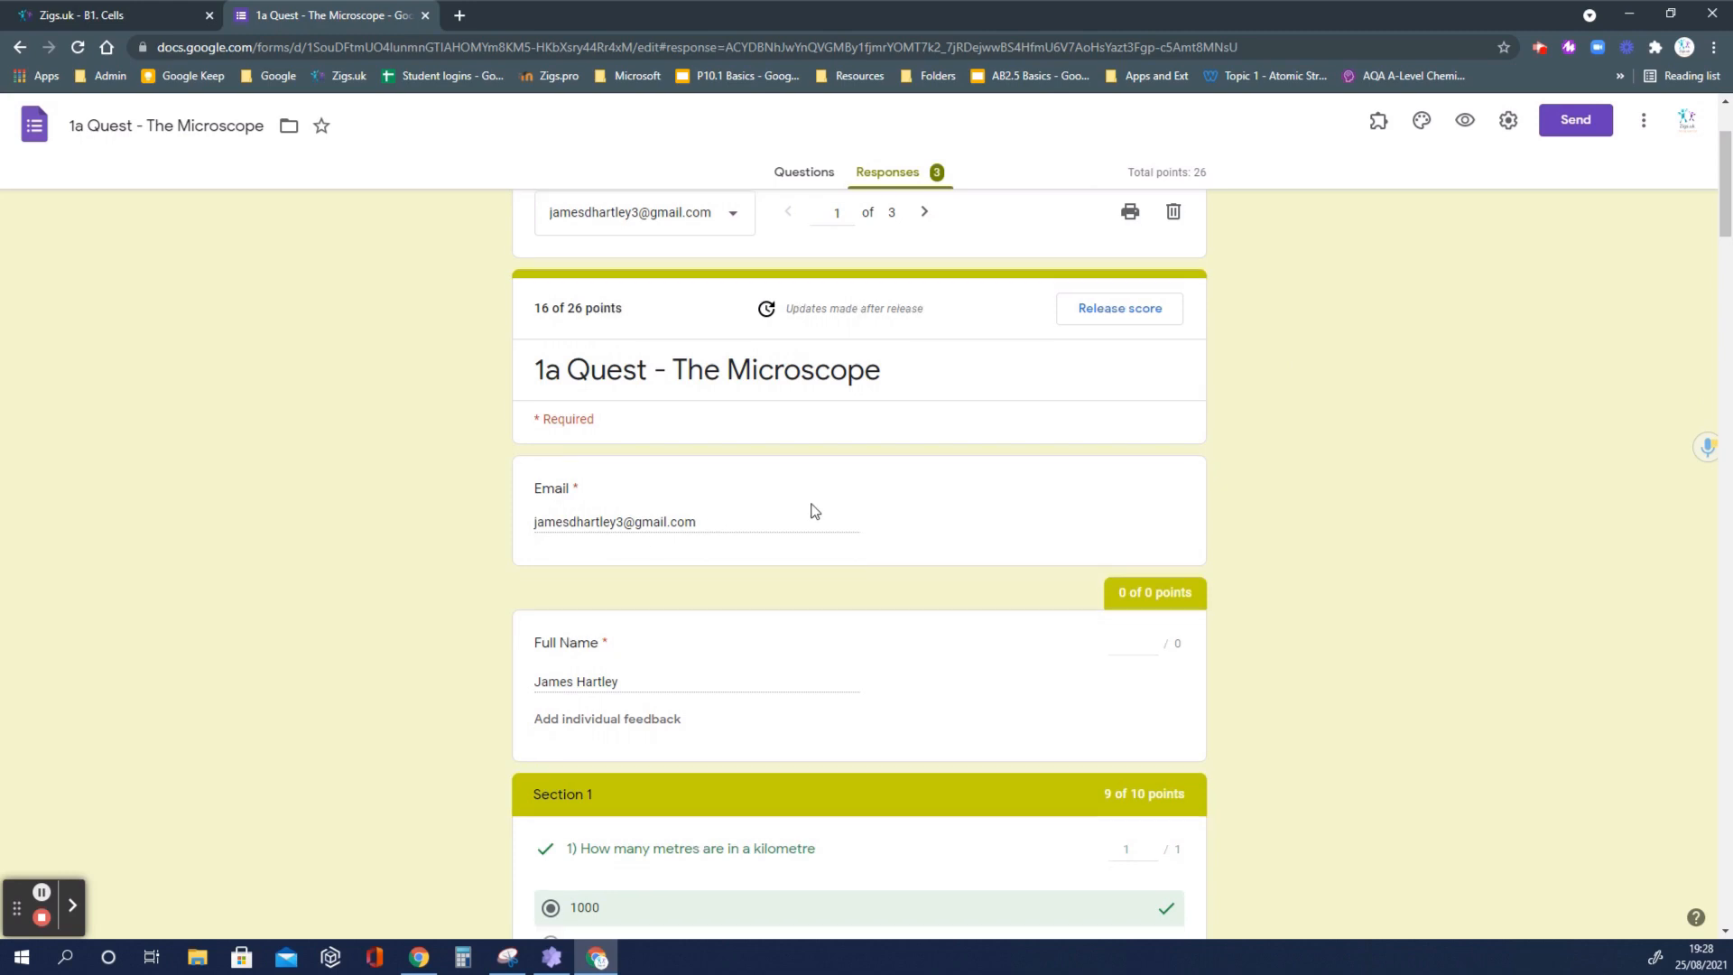
{"action": "scroll", "coordinate": [815, 512], "scroll_direction": "down", "scroll_amount": 3}
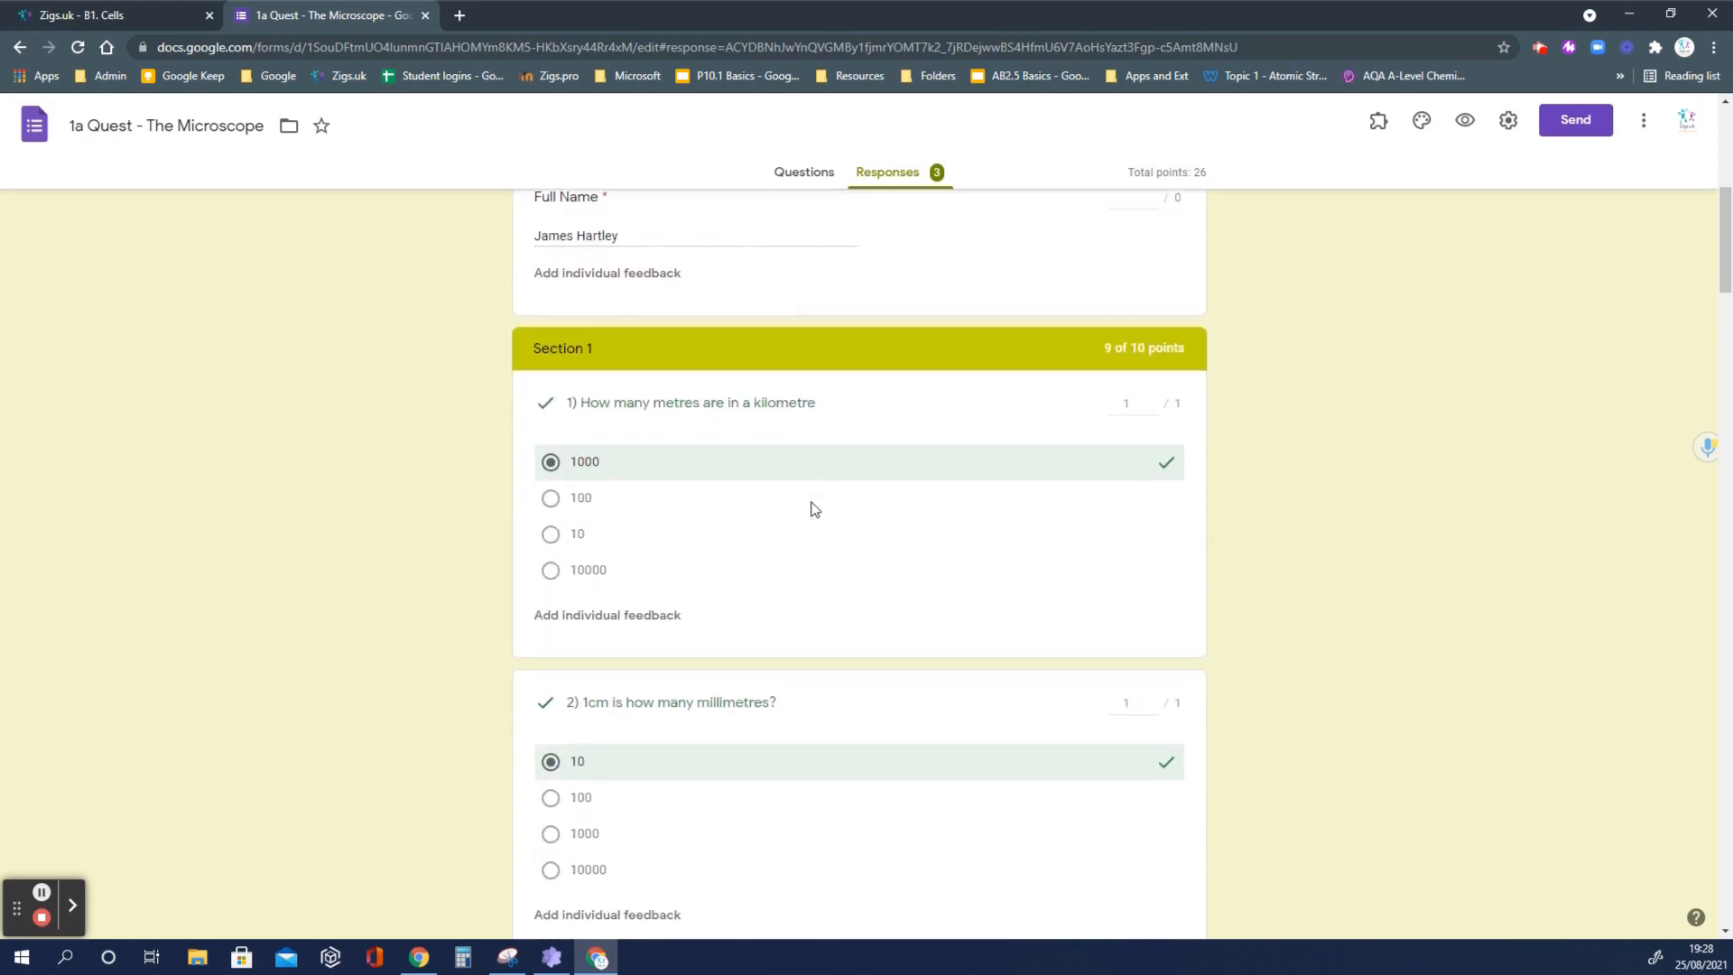
{"action": "scroll", "coordinate": [815, 509], "scroll_direction": "down", "scroll_amount": 4}
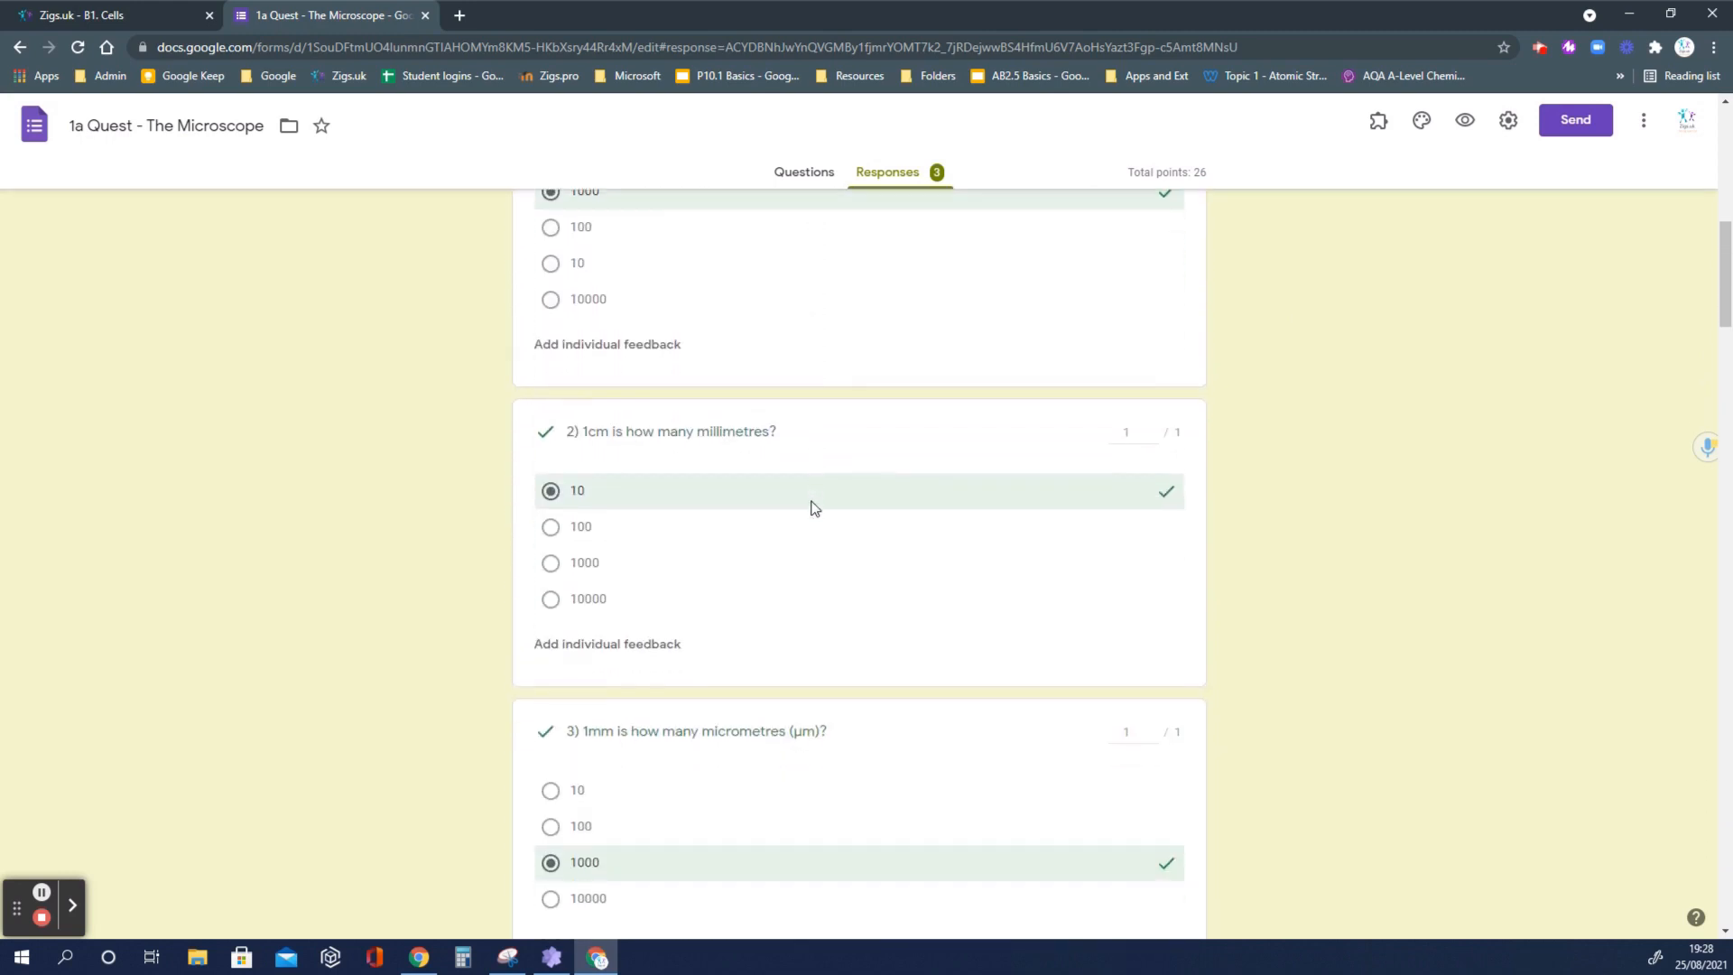
{"action": "scroll", "coordinate": [815, 509], "scroll_direction": "down", "scroll_amount": 5}
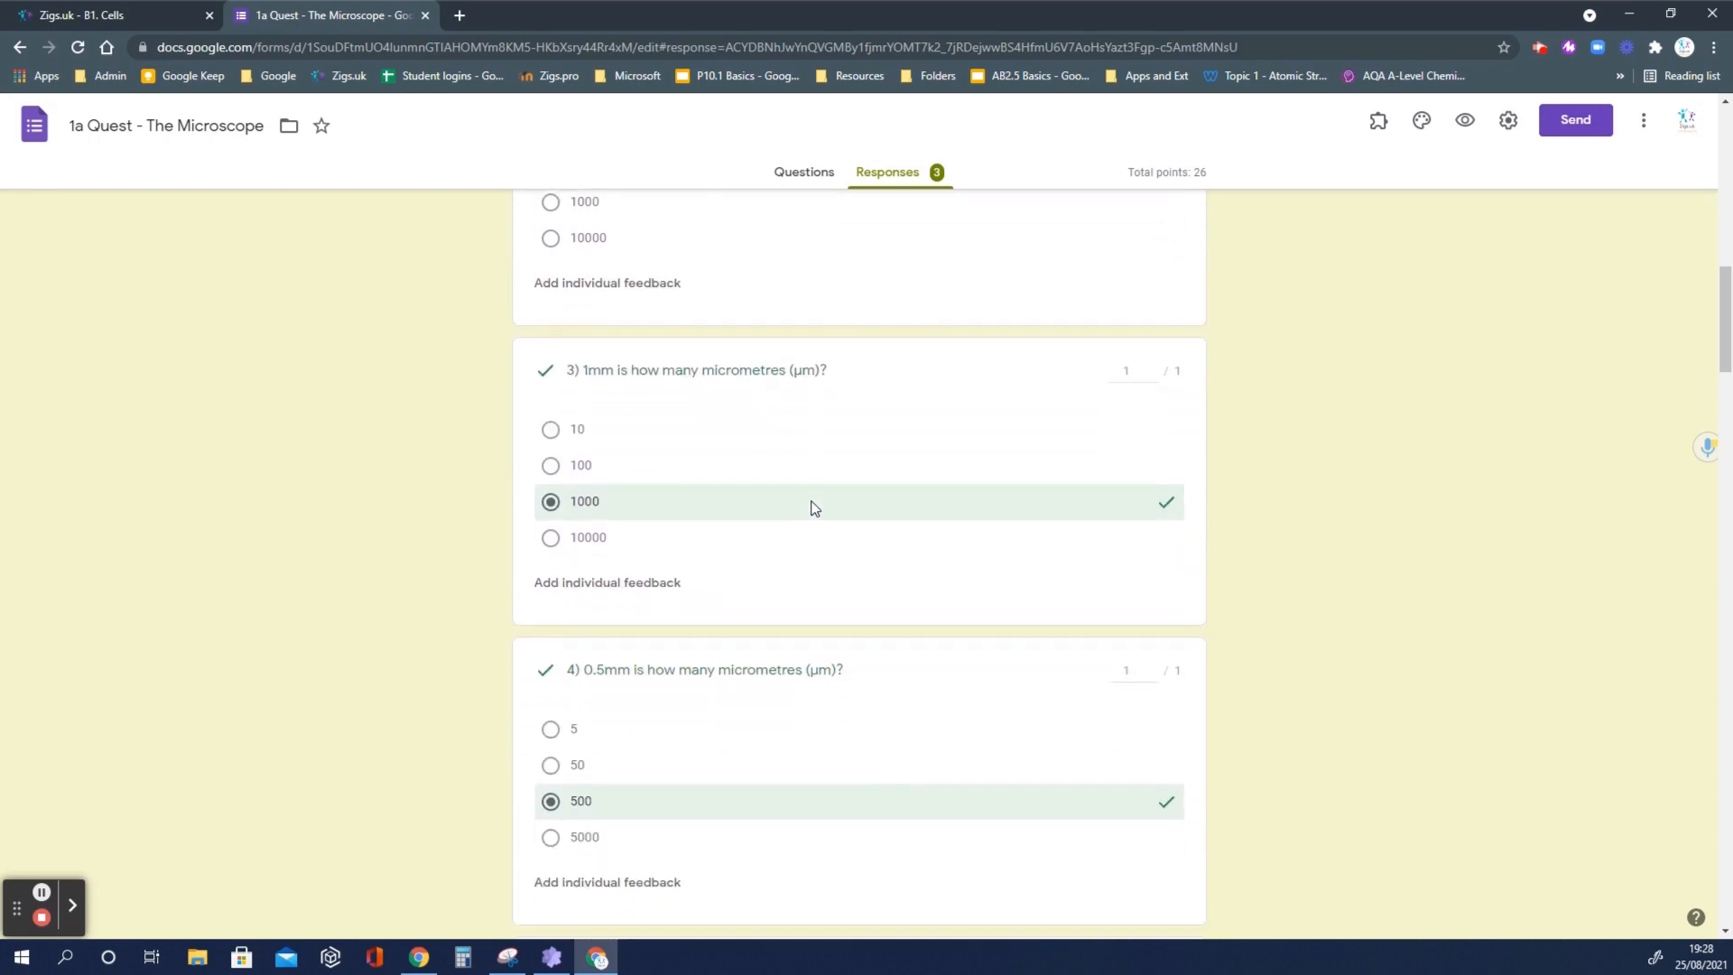
{"action": "scroll", "coordinate": [815, 508], "scroll_direction": "up", "scroll_amount": 5}
{"action": "scroll", "coordinate": [816, 509], "scroll_direction": "up", "scroll_amount": 6}
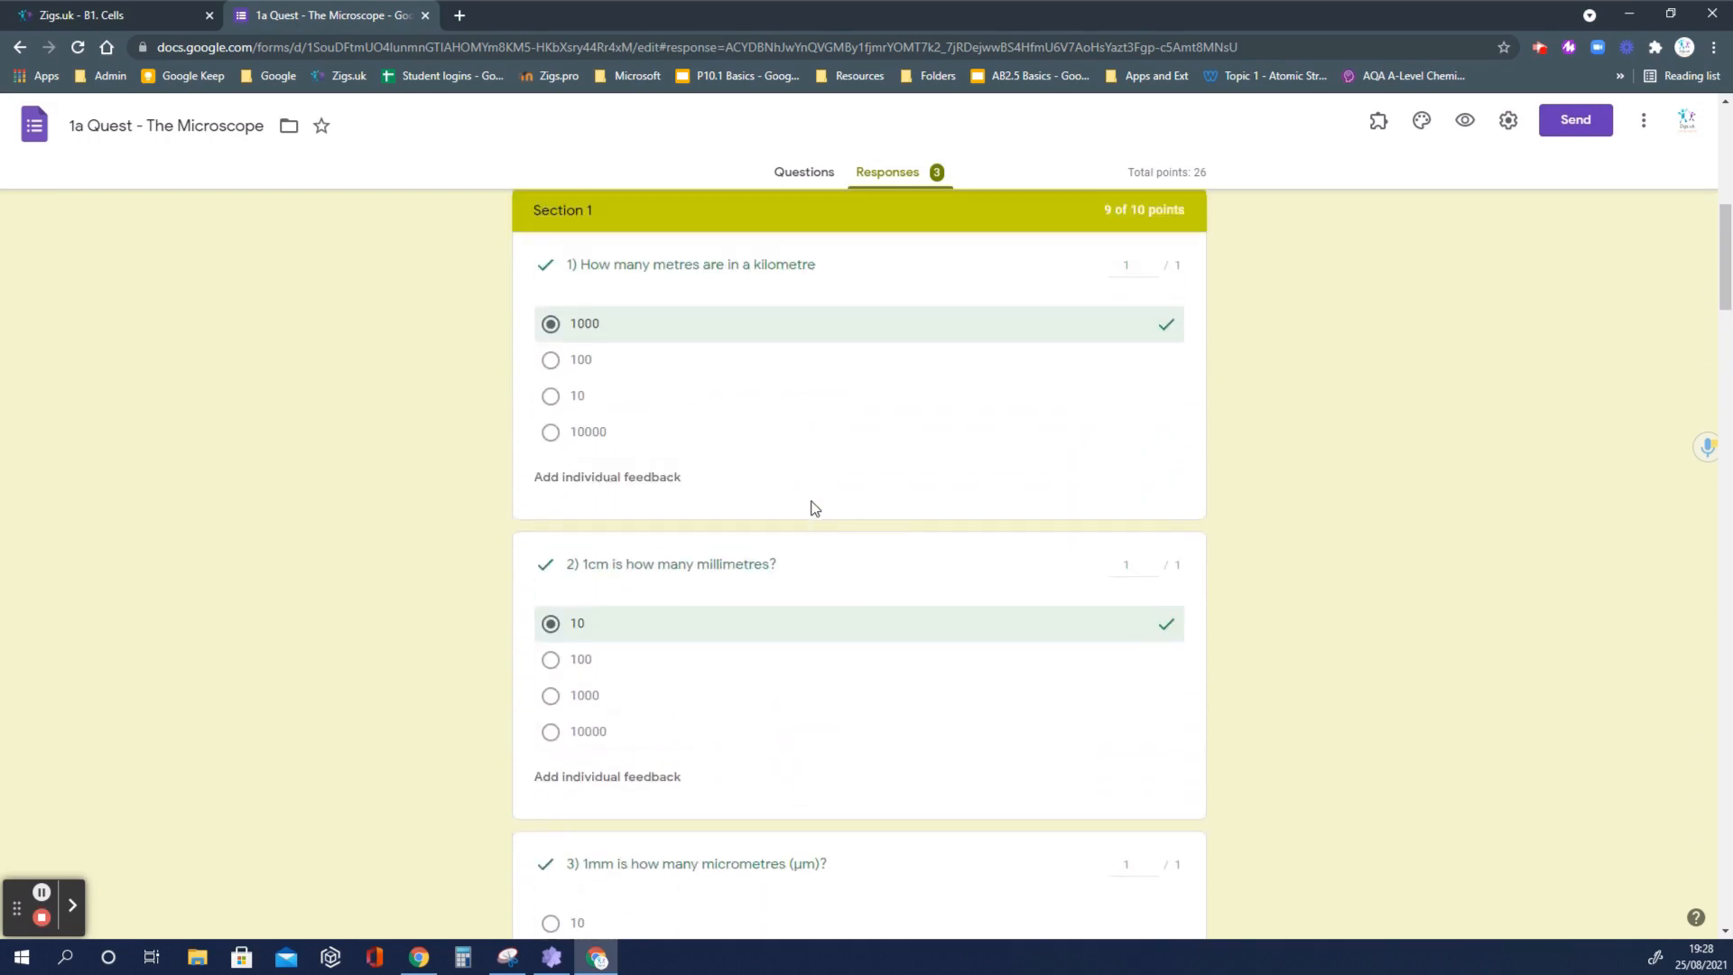
{"action": "scroll", "coordinate": [815, 509], "scroll_direction": "down", "scroll_amount": 2}
{"action": "scroll", "coordinate": [815, 509], "scroll_direction": "down", "scroll_amount": 9}
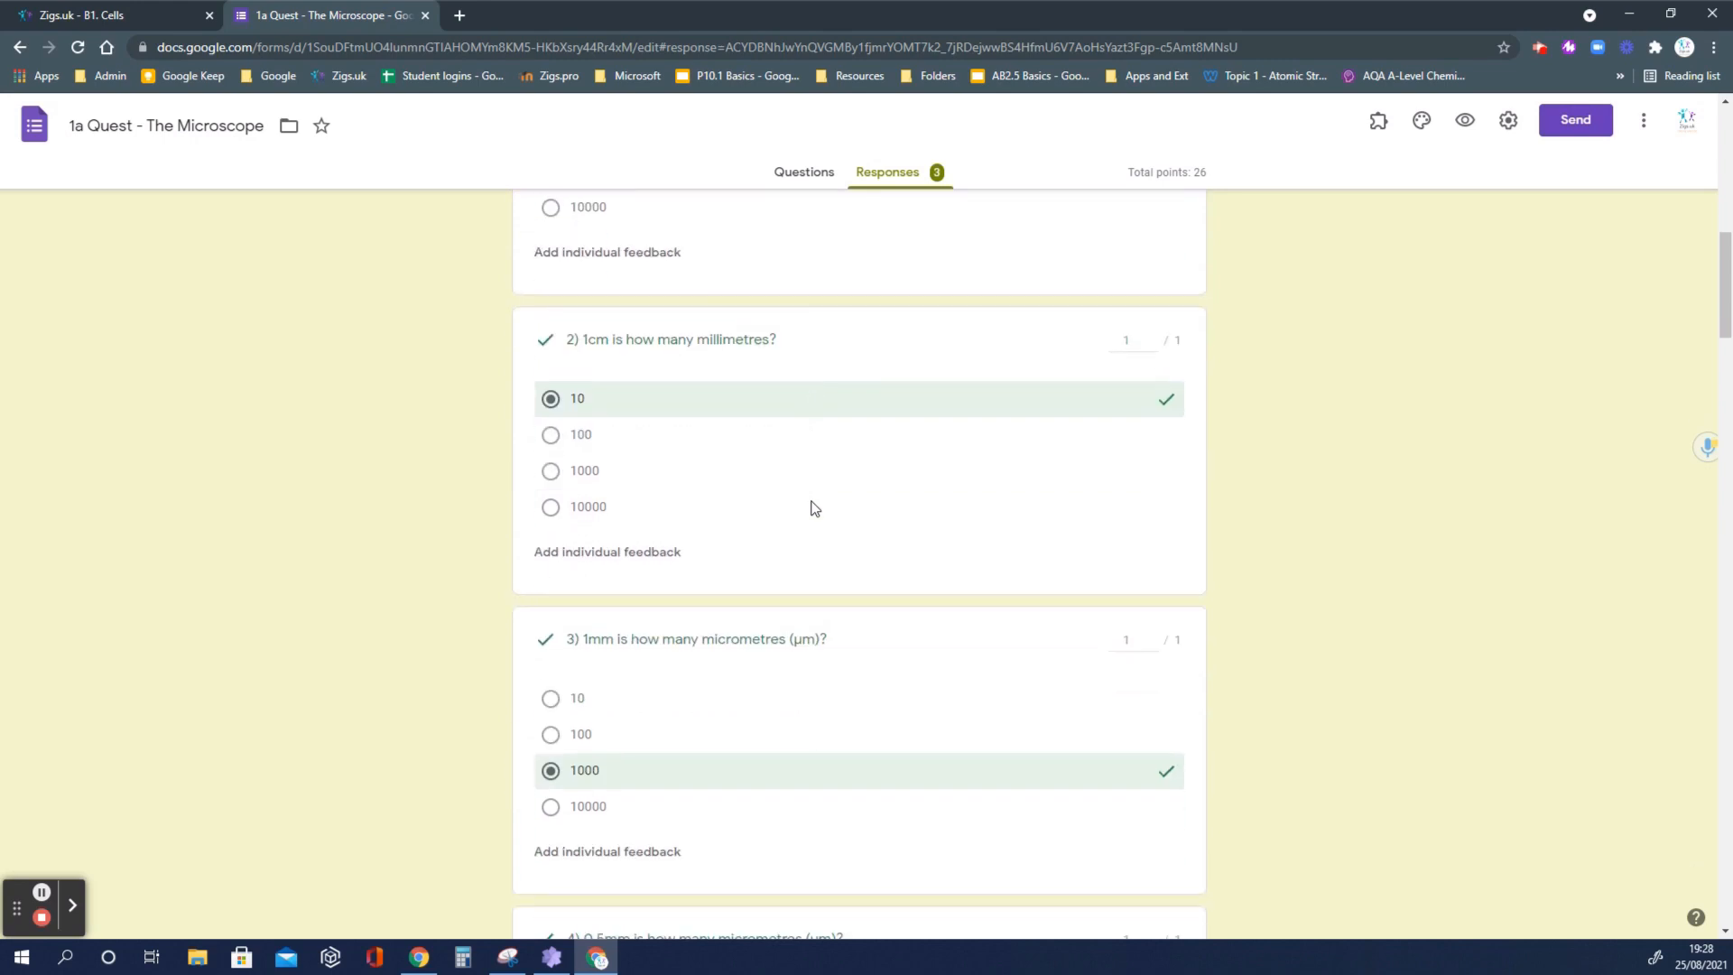
{"action": "scroll", "coordinate": [815, 508], "scroll_direction": "down", "scroll_amount": 8}
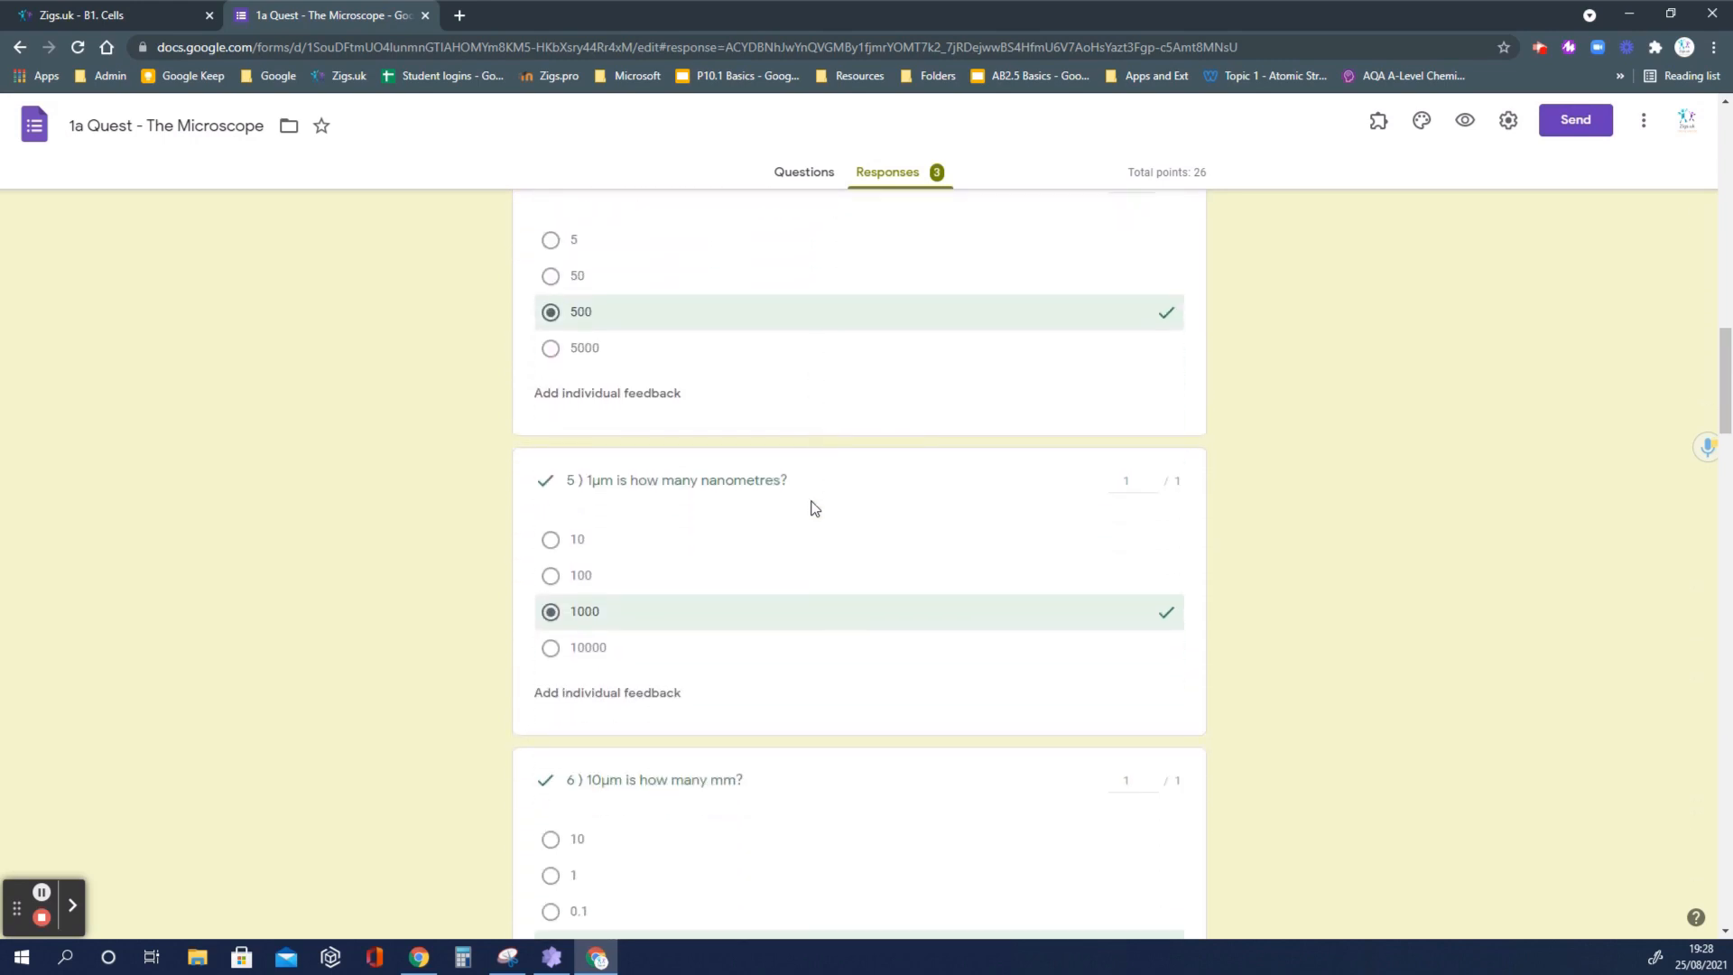
{"action": "scroll", "coordinate": [816, 508], "scroll_direction": "down", "scroll_amount": 3}
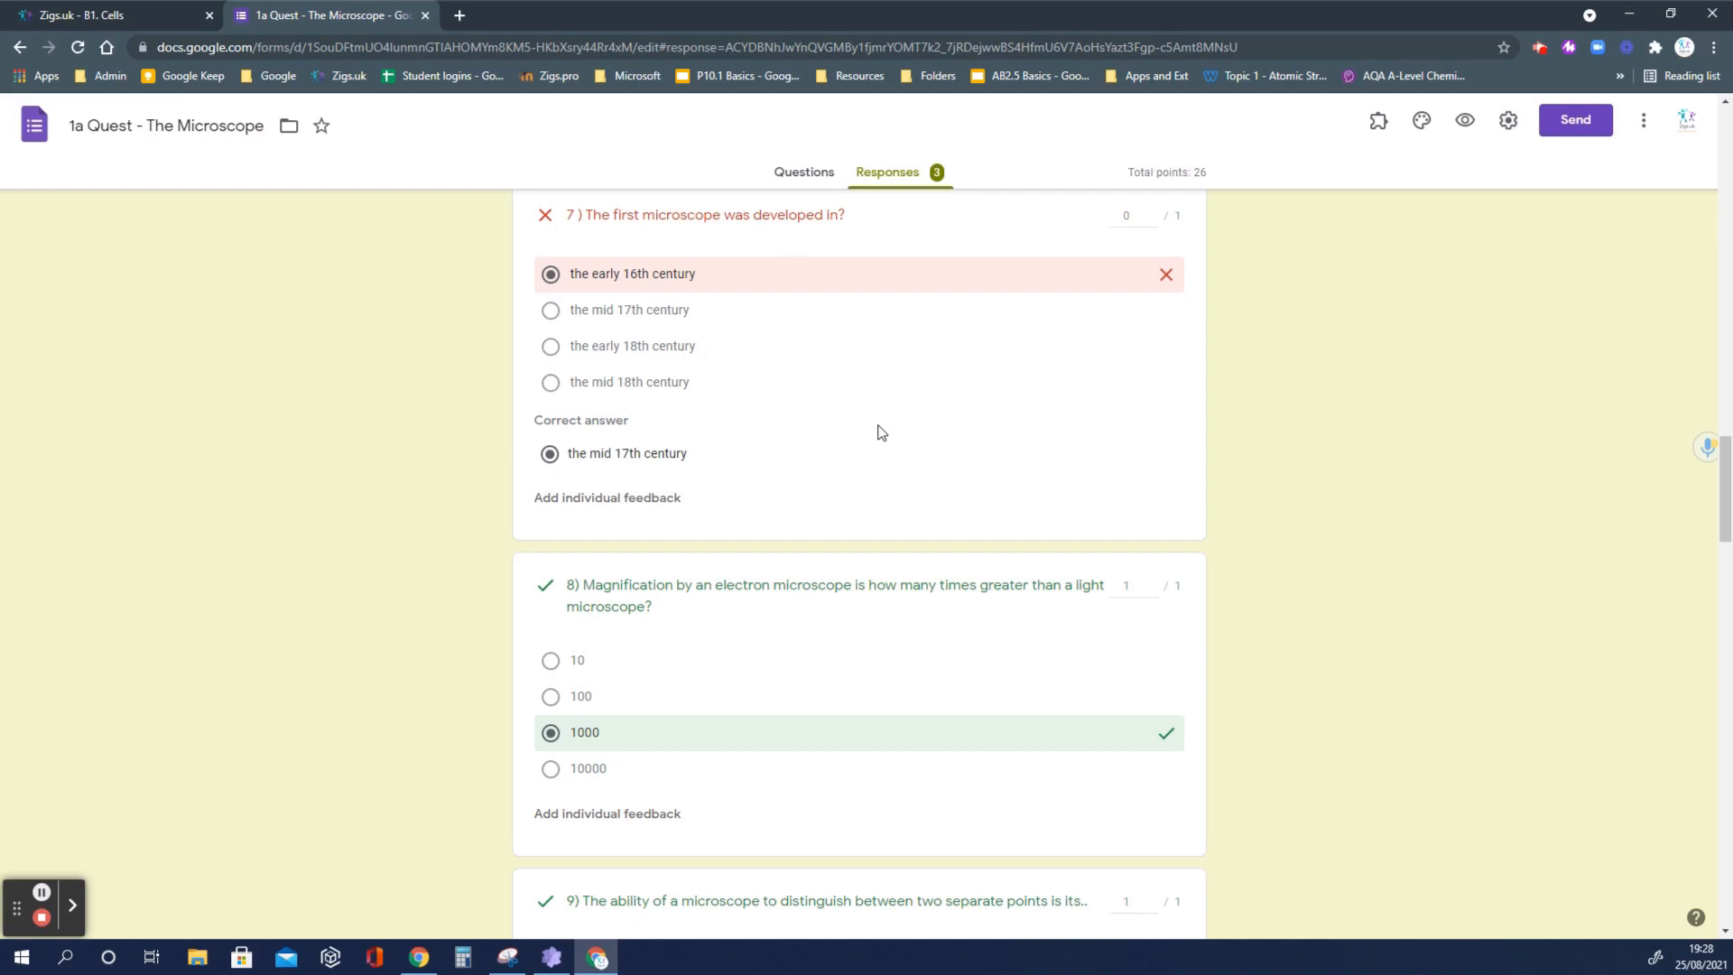
{"action": "left_click", "coordinate": [603, 501]}
{"action": "left_click", "coordinate": [752, 252]}
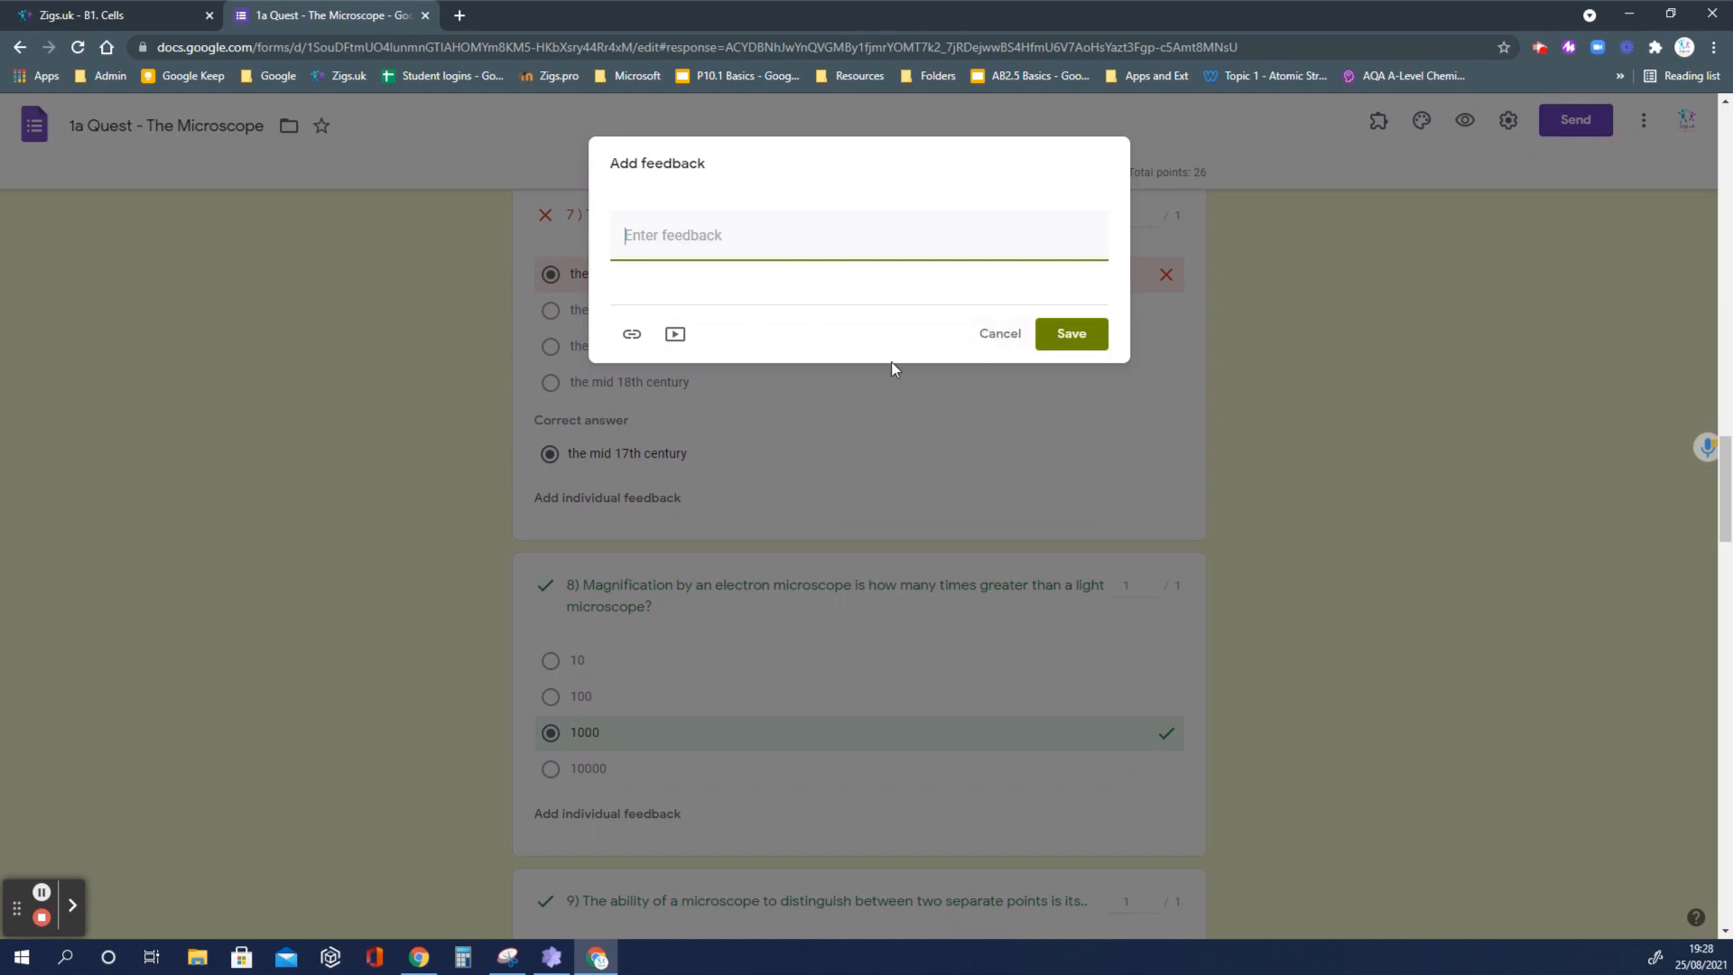
{"action": "left_click", "coordinate": [631, 335]}
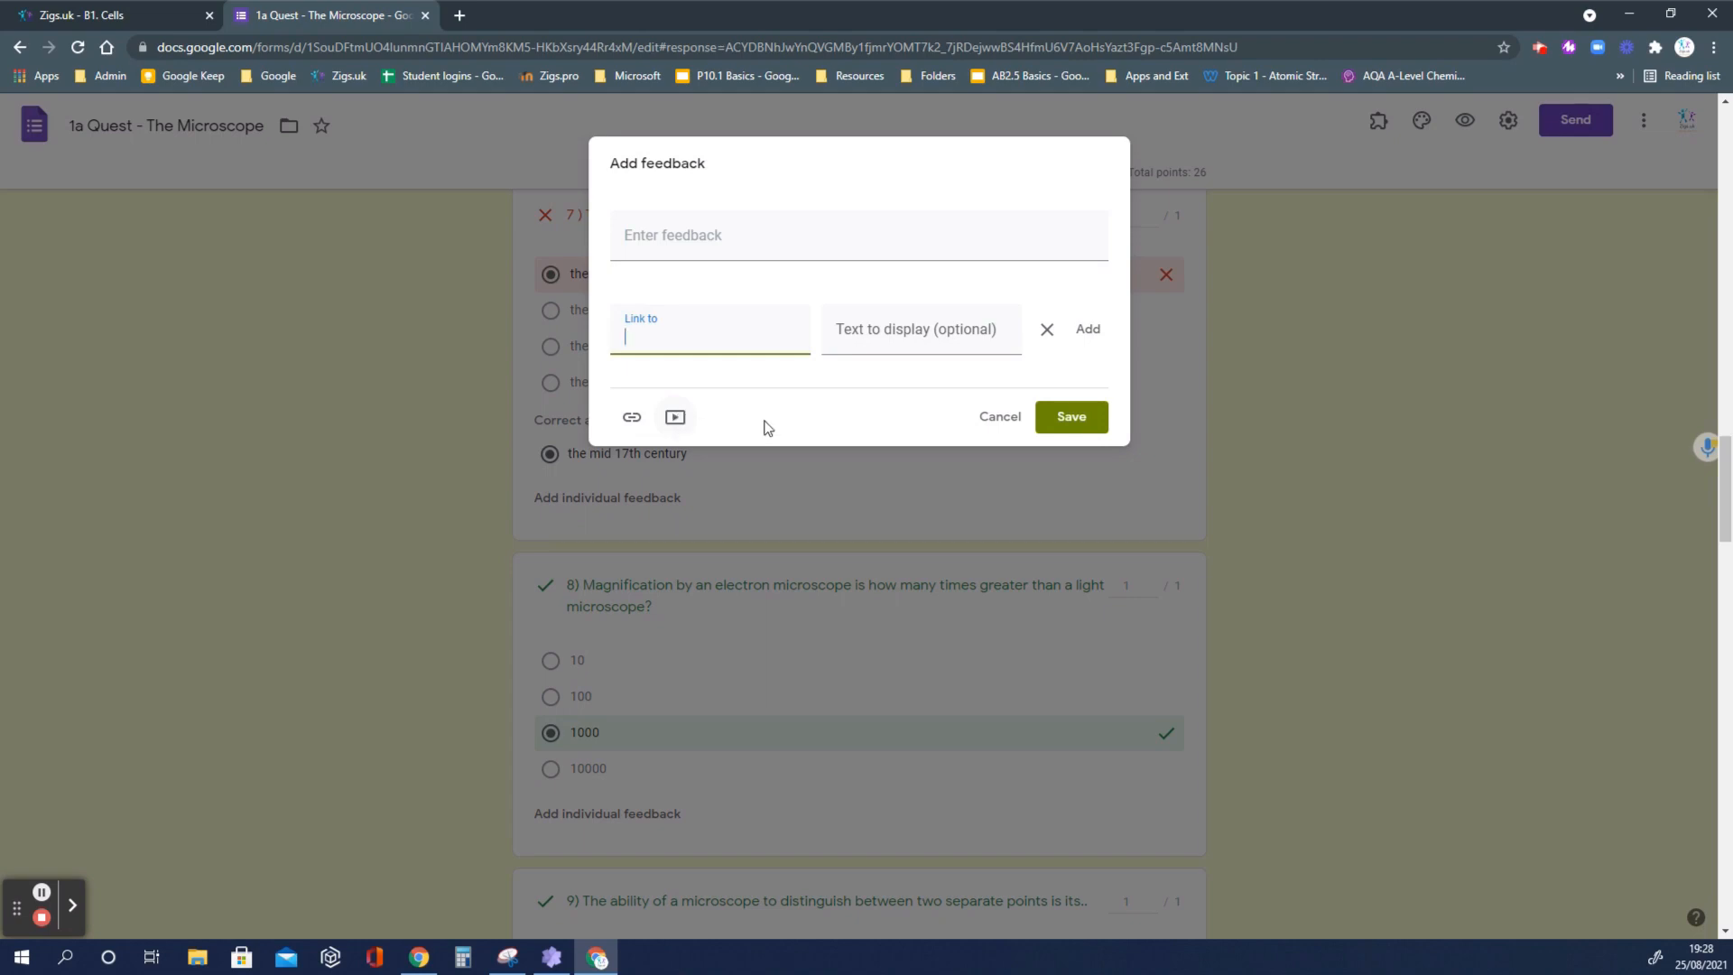
{"action": "left_click", "coordinate": [998, 416]}
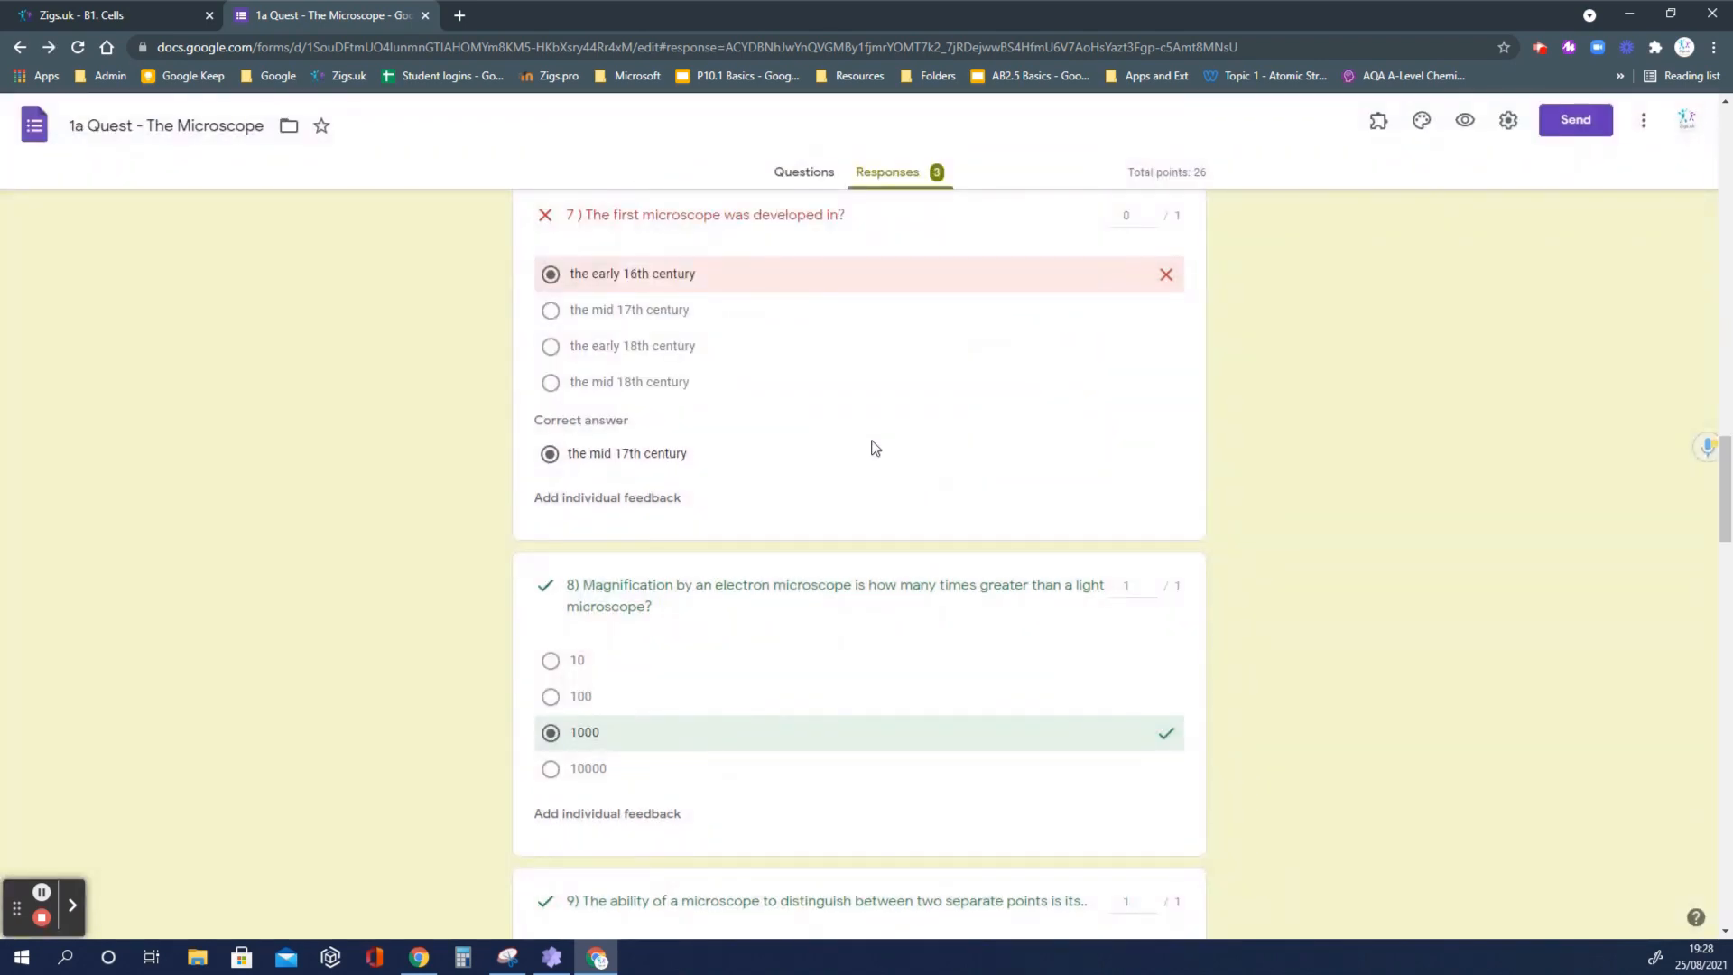
Award 1 point for question 1.2 on the disadvantage of a light microscope in Section 2, and save the grade.
{"action": "scroll", "coordinate": [875, 442], "scroll_direction": "down", "scroll_amount": 5}
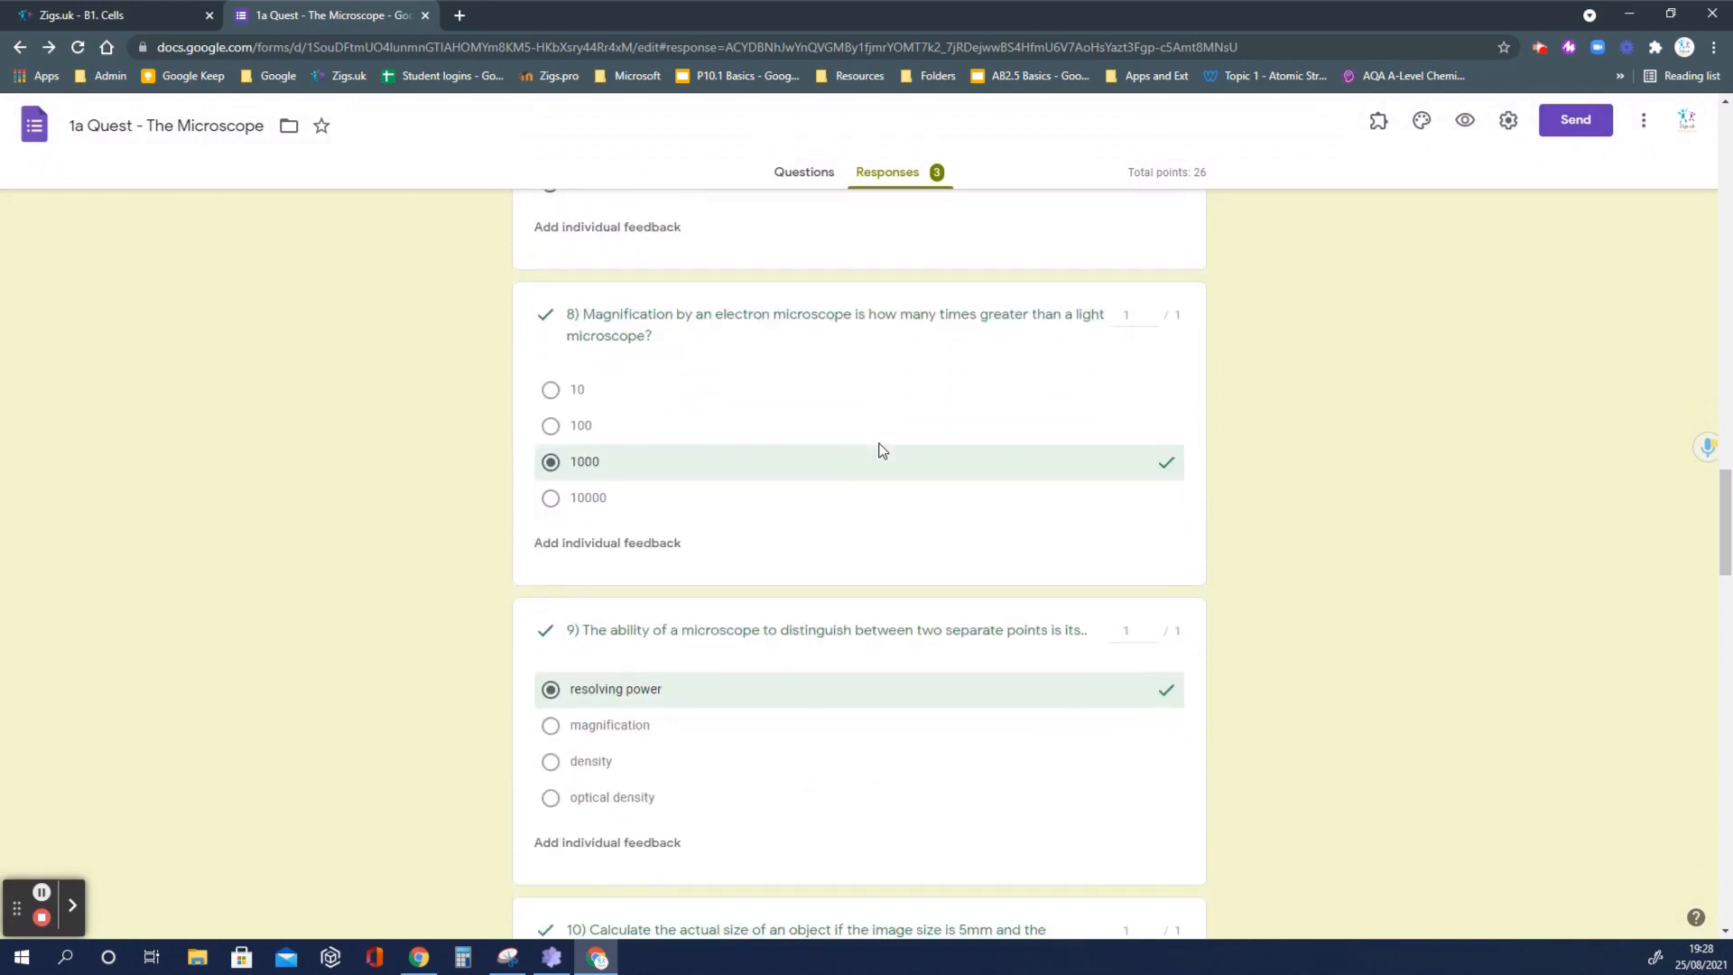
{"action": "scroll", "coordinate": [882, 449], "scroll_direction": "down", "scroll_amount": 10}
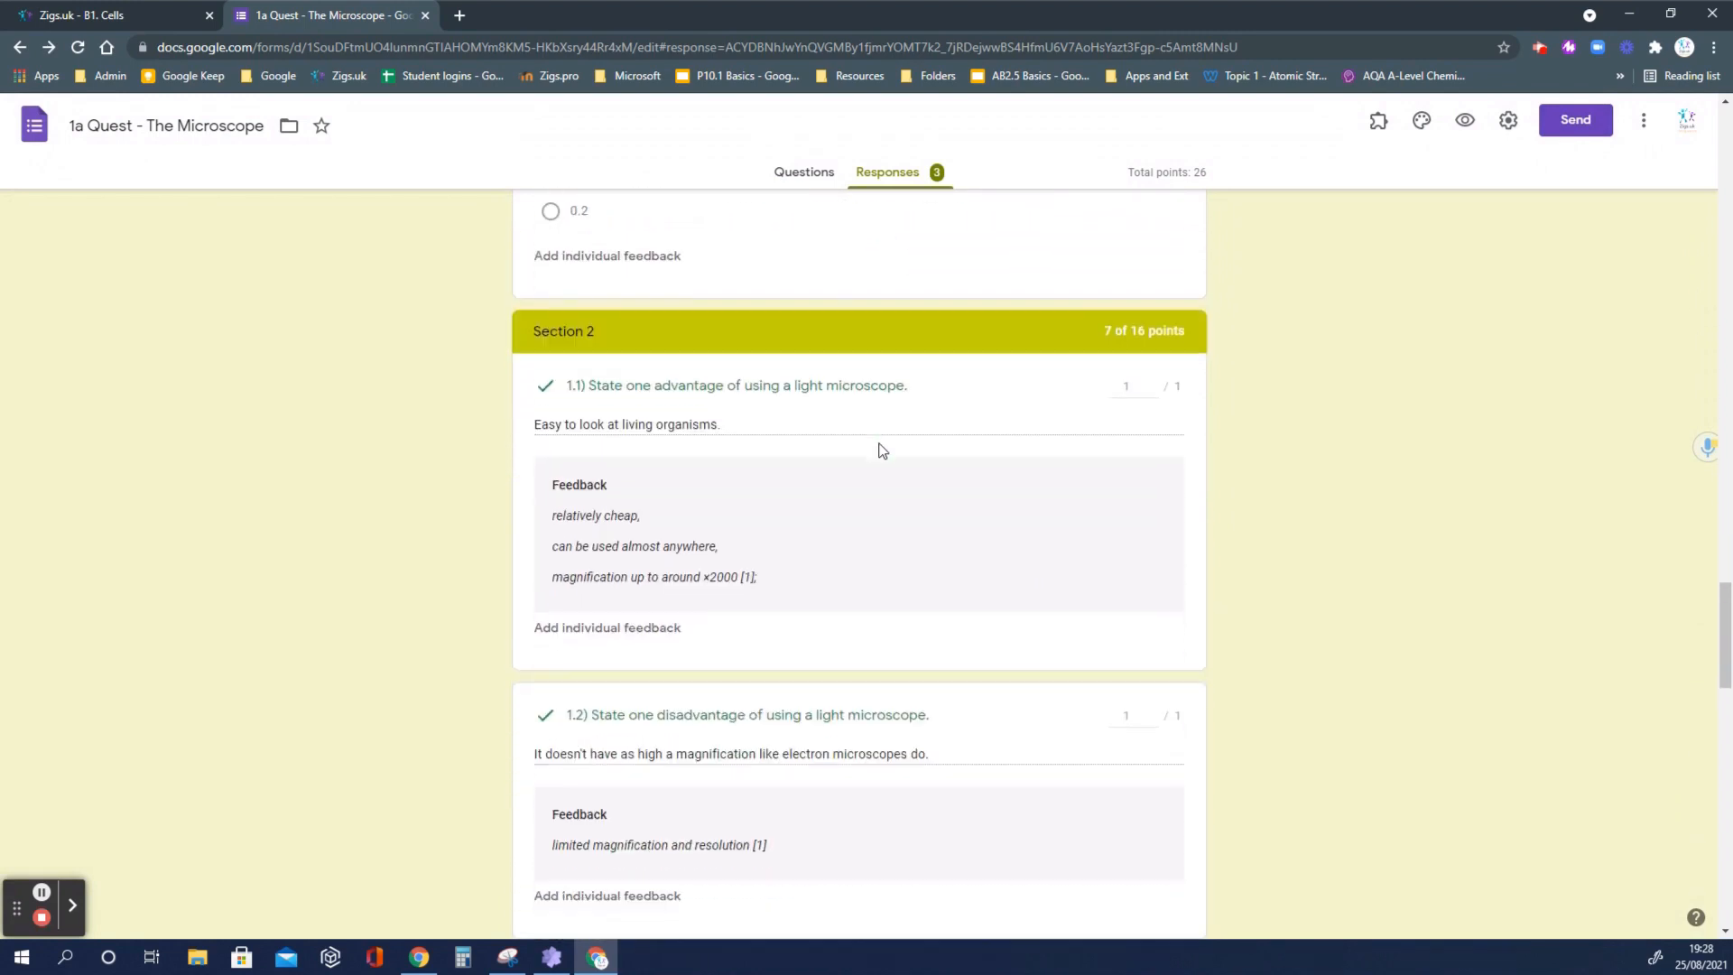
{"action": "scroll", "coordinate": [922, 483], "scroll_direction": "up", "scroll_amount": 2}
{"action": "scroll", "coordinate": [642, 515], "scroll_direction": "down", "scroll_amount": 3}
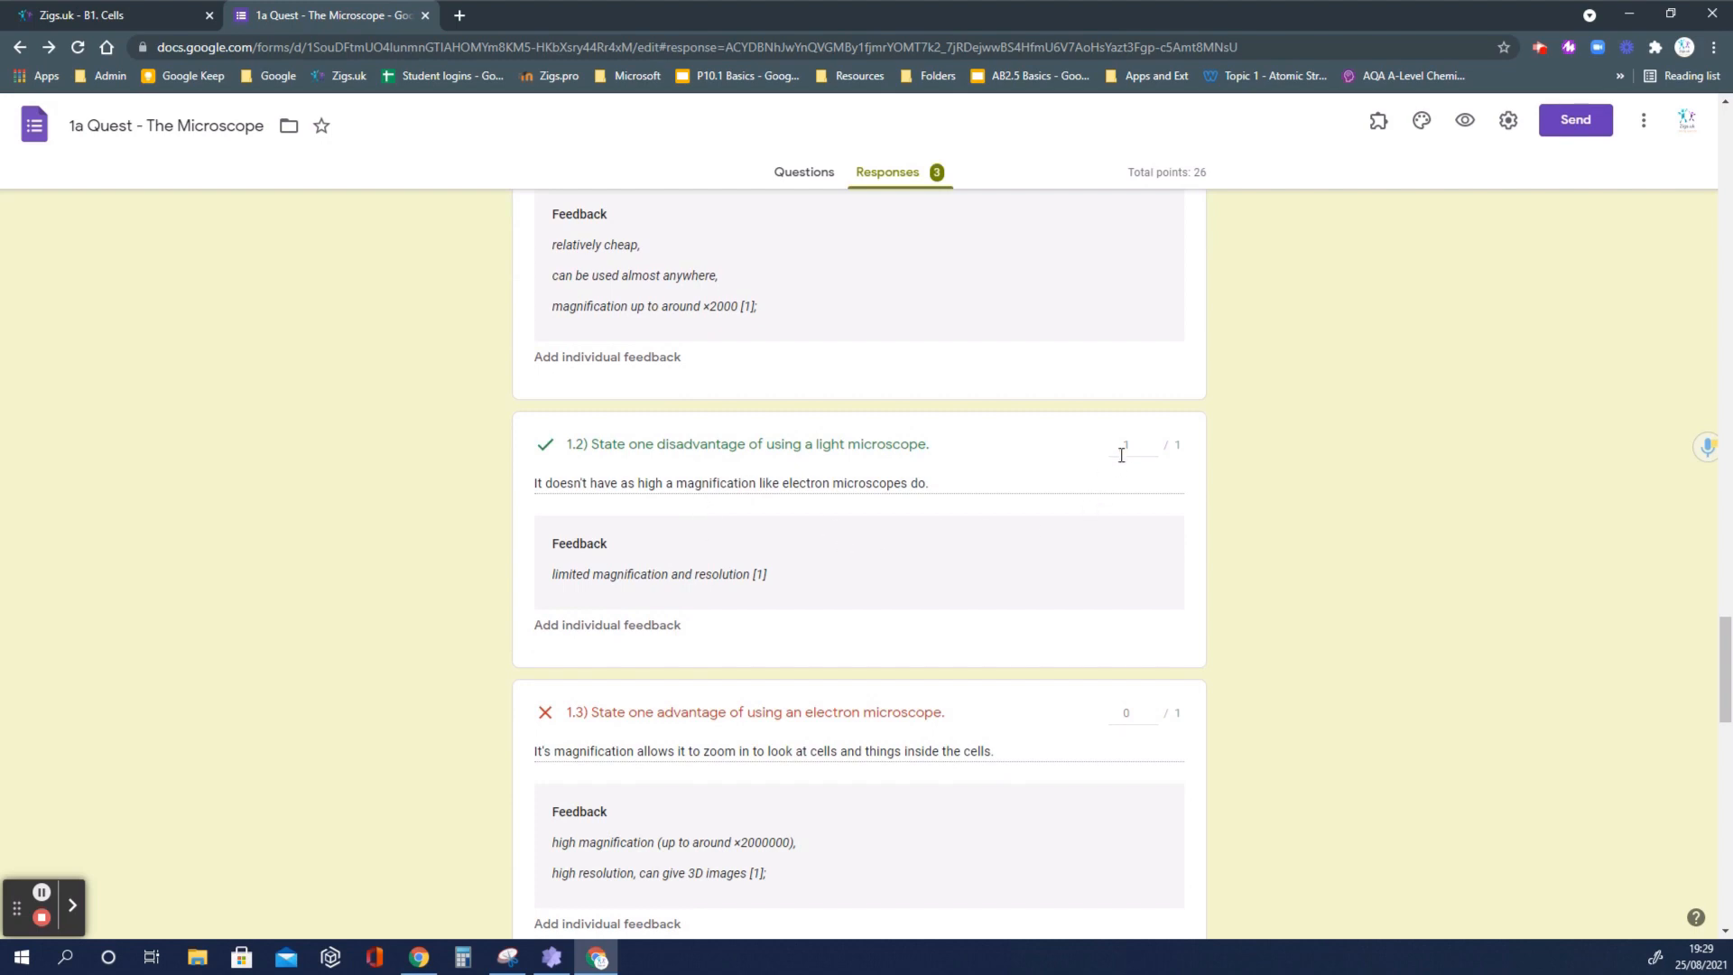
{"action": "left_click", "coordinate": [1152, 444]}
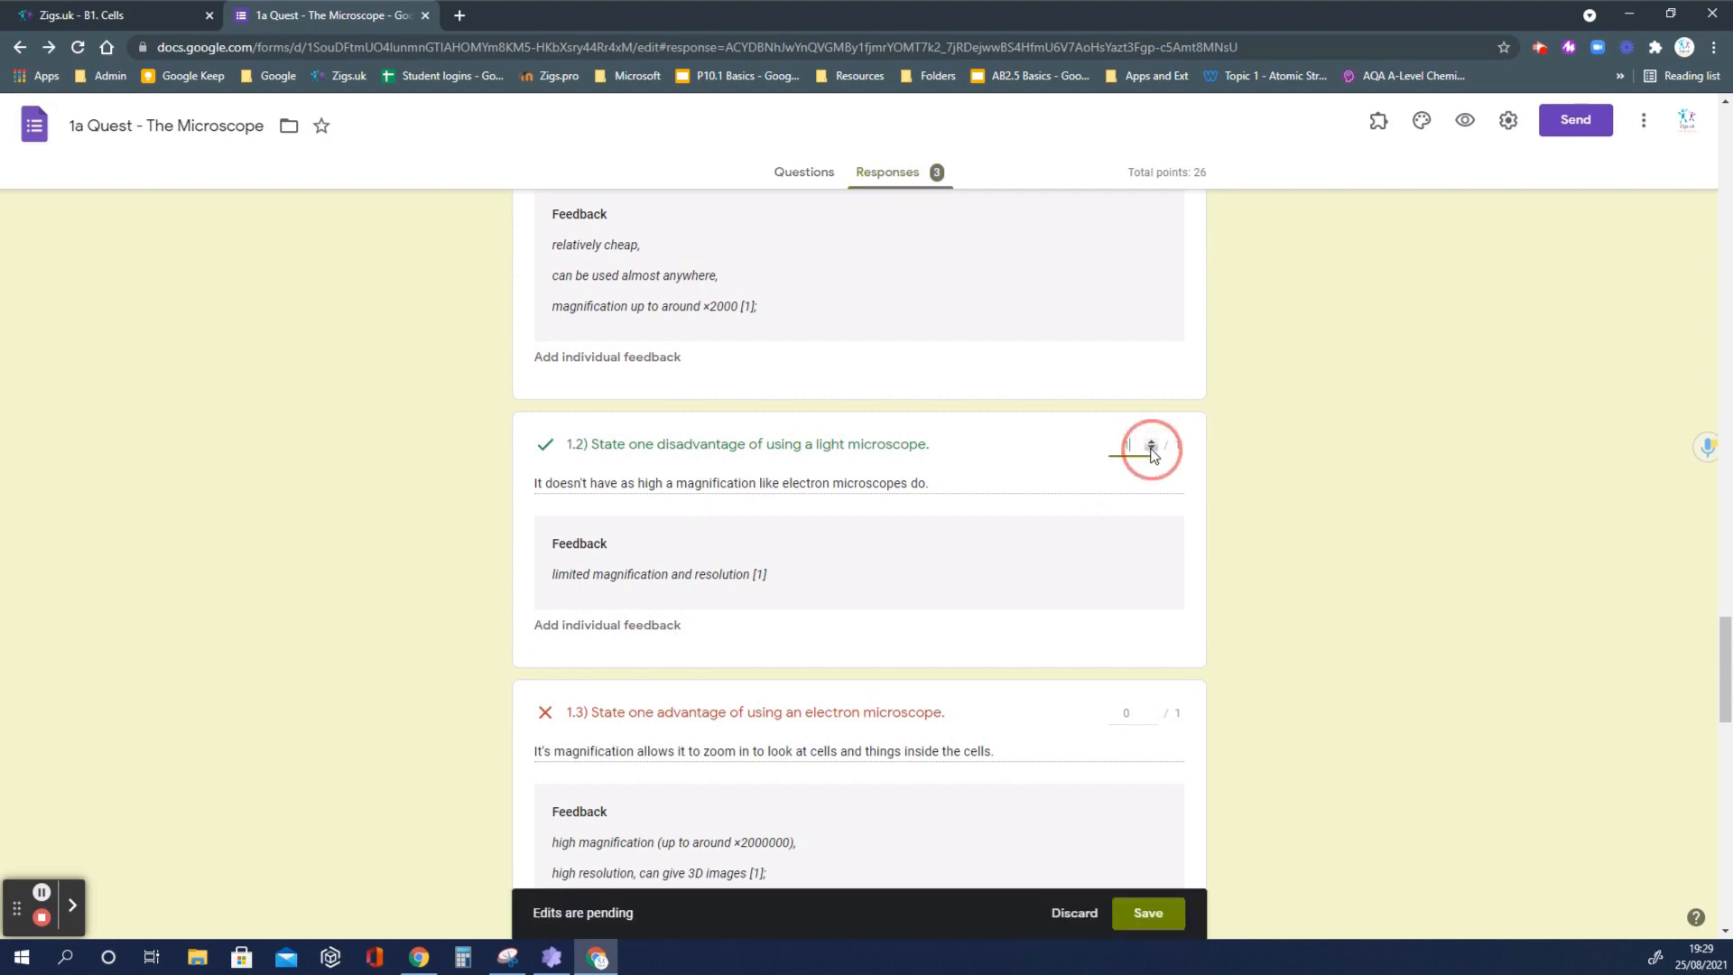
{"action": "left_click", "coordinate": [1147, 913]}
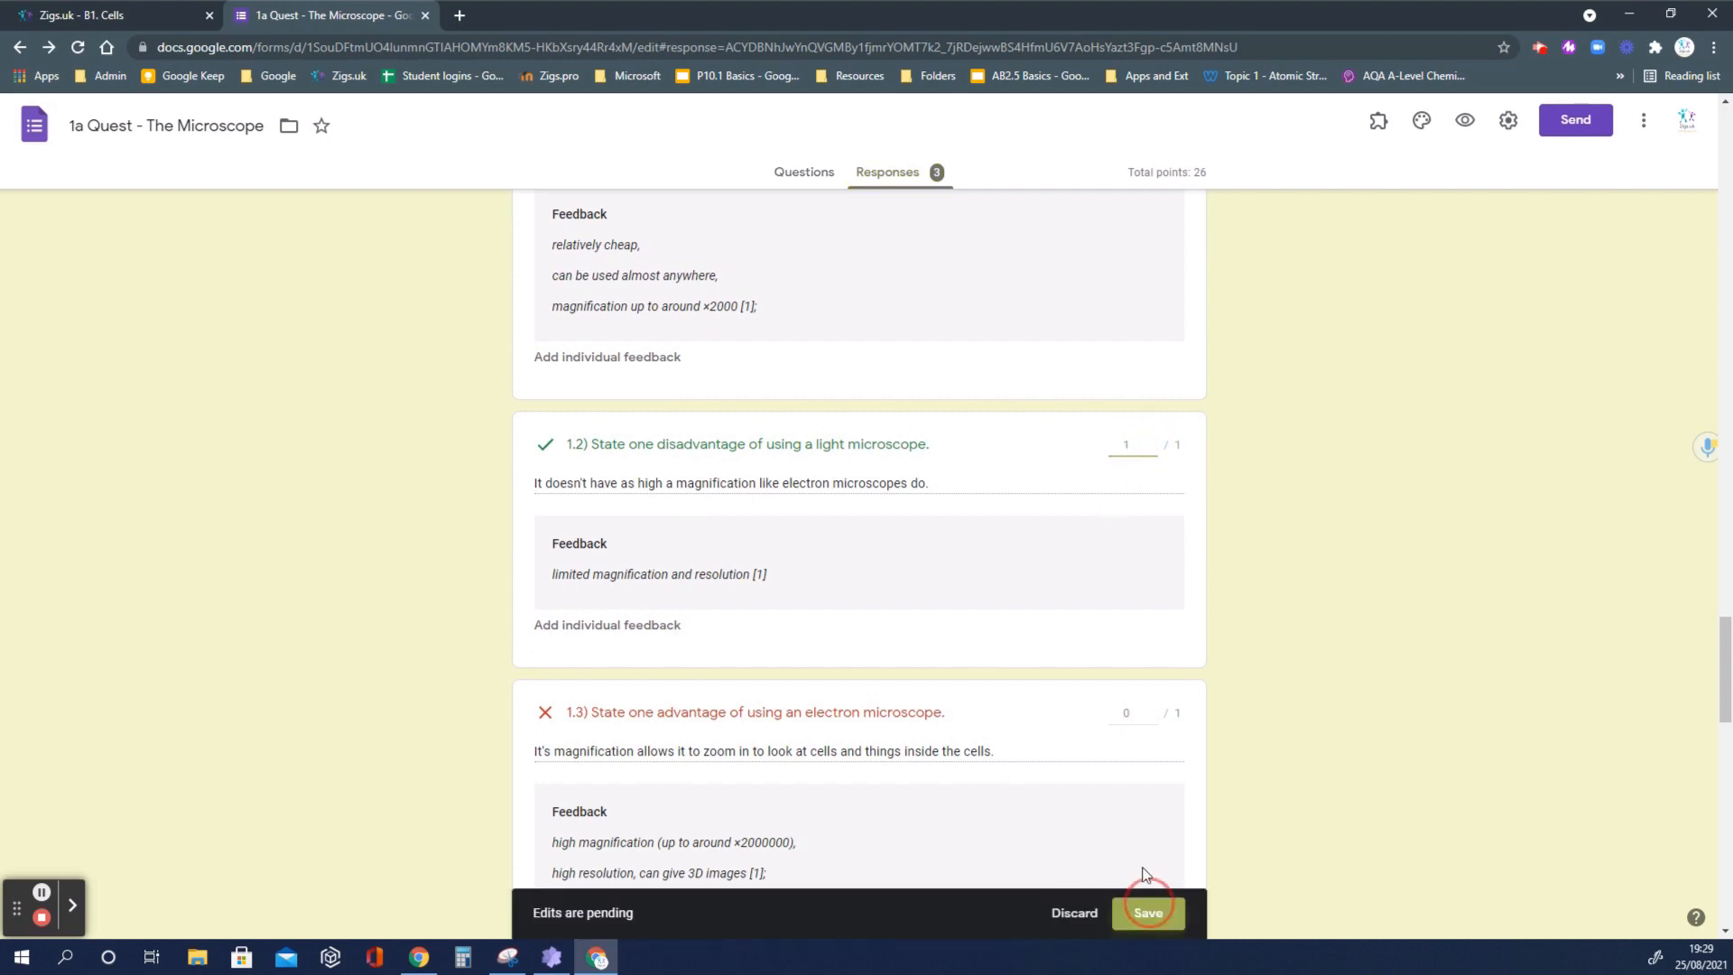
Review the first respondent's remaining Section 2 written answers against the feedback, and return to the overall score at the start of the response.
{"action": "scroll", "coordinate": [1014, 605], "scroll_direction": "down", "scroll_amount": 20}
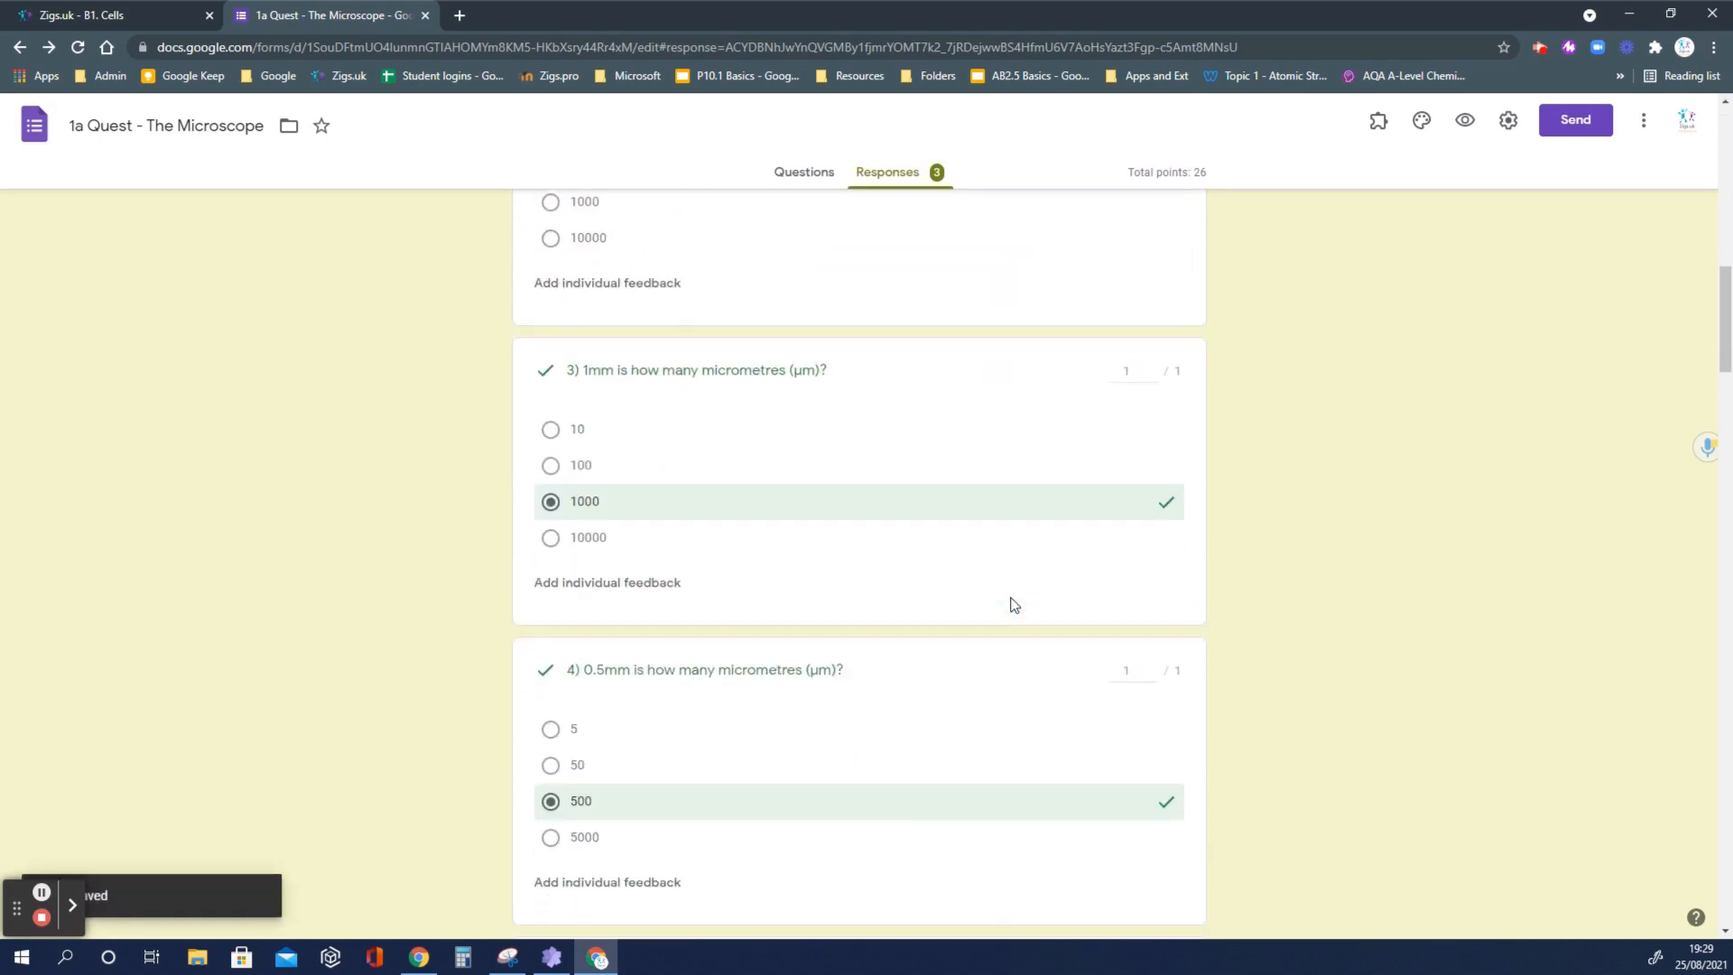
{"action": "scroll", "coordinate": [1014, 608], "scroll_direction": "down", "scroll_amount": 15}
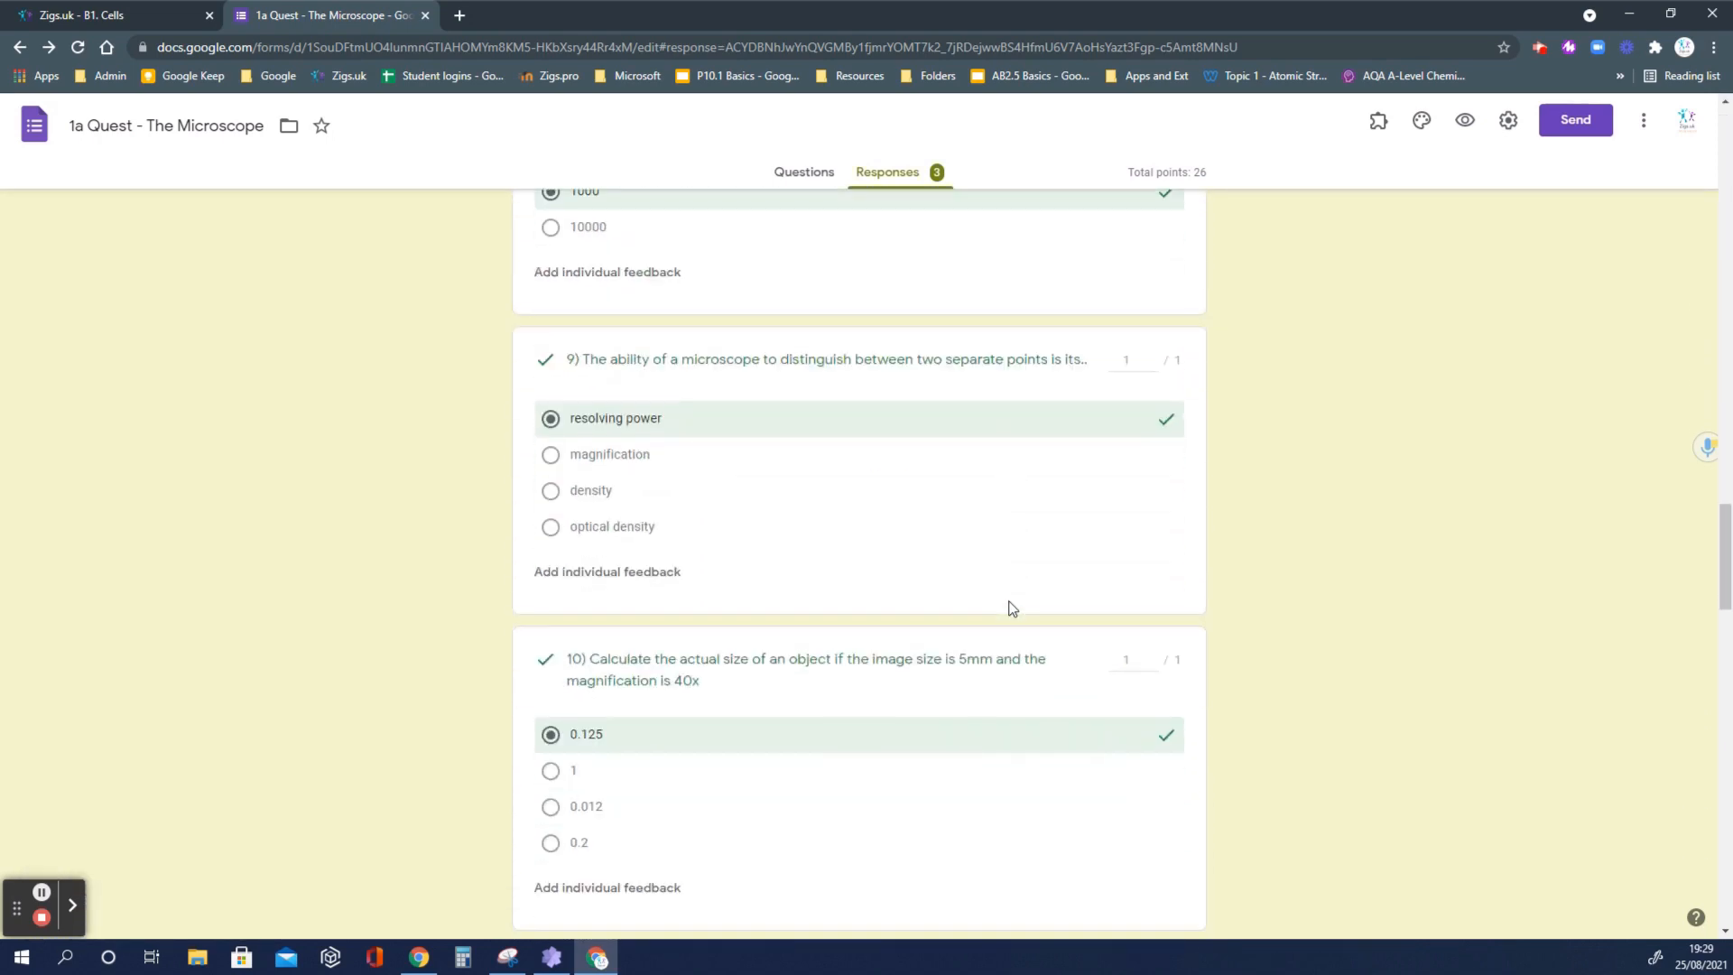
{"action": "scroll", "coordinate": [1014, 608], "scroll_direction": "down", "scroll_amount": 10}
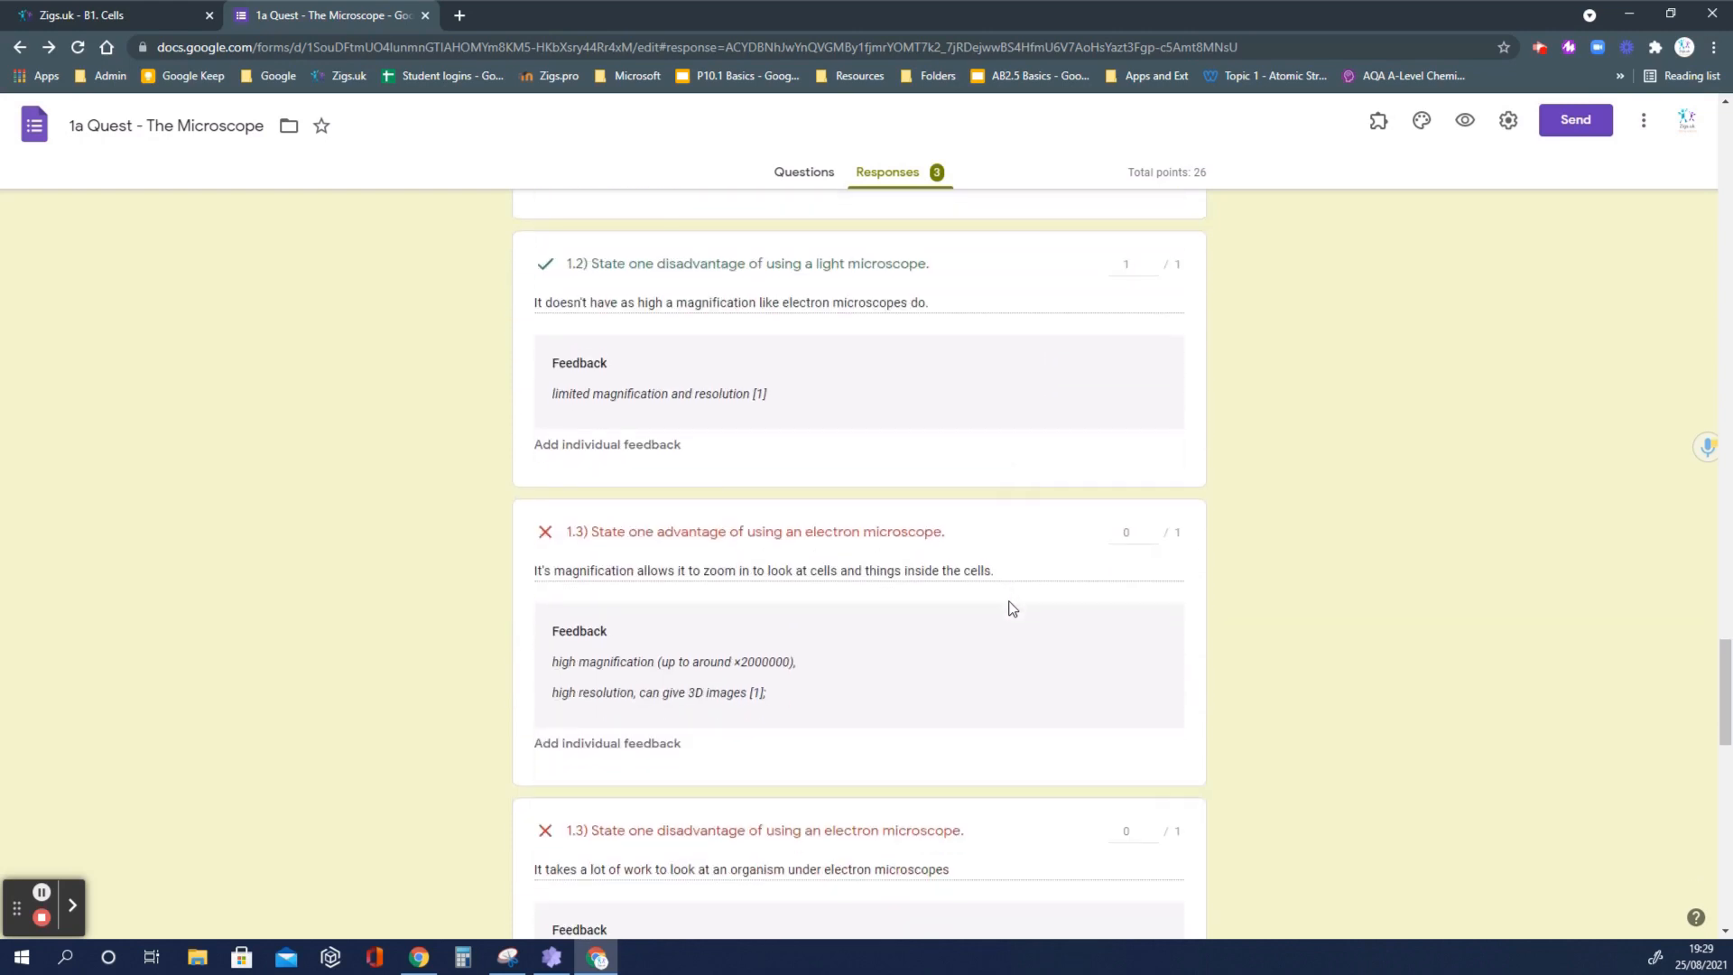
{"action": "scroll", "coordinate": [932, 609], "scroll_direction": "down", "scroll_amount": 10}
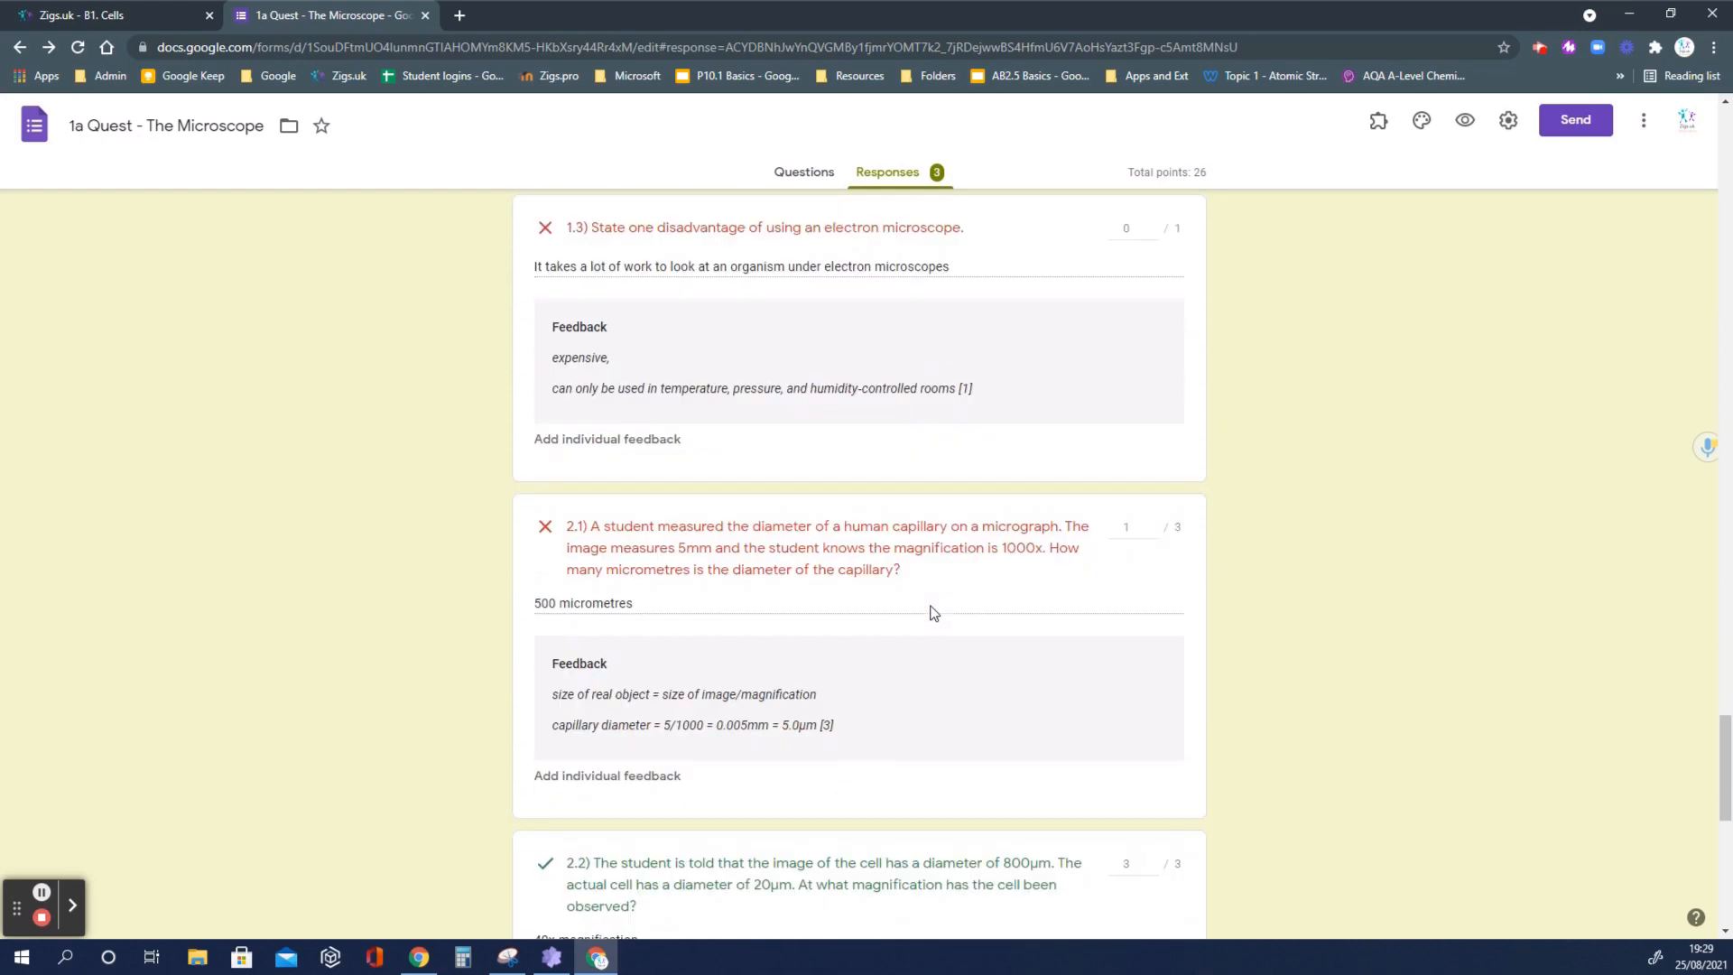
{"action": "scroll", "coordinate": [934, 606], "scroll_direction": "up", "scroll_amount": 20}
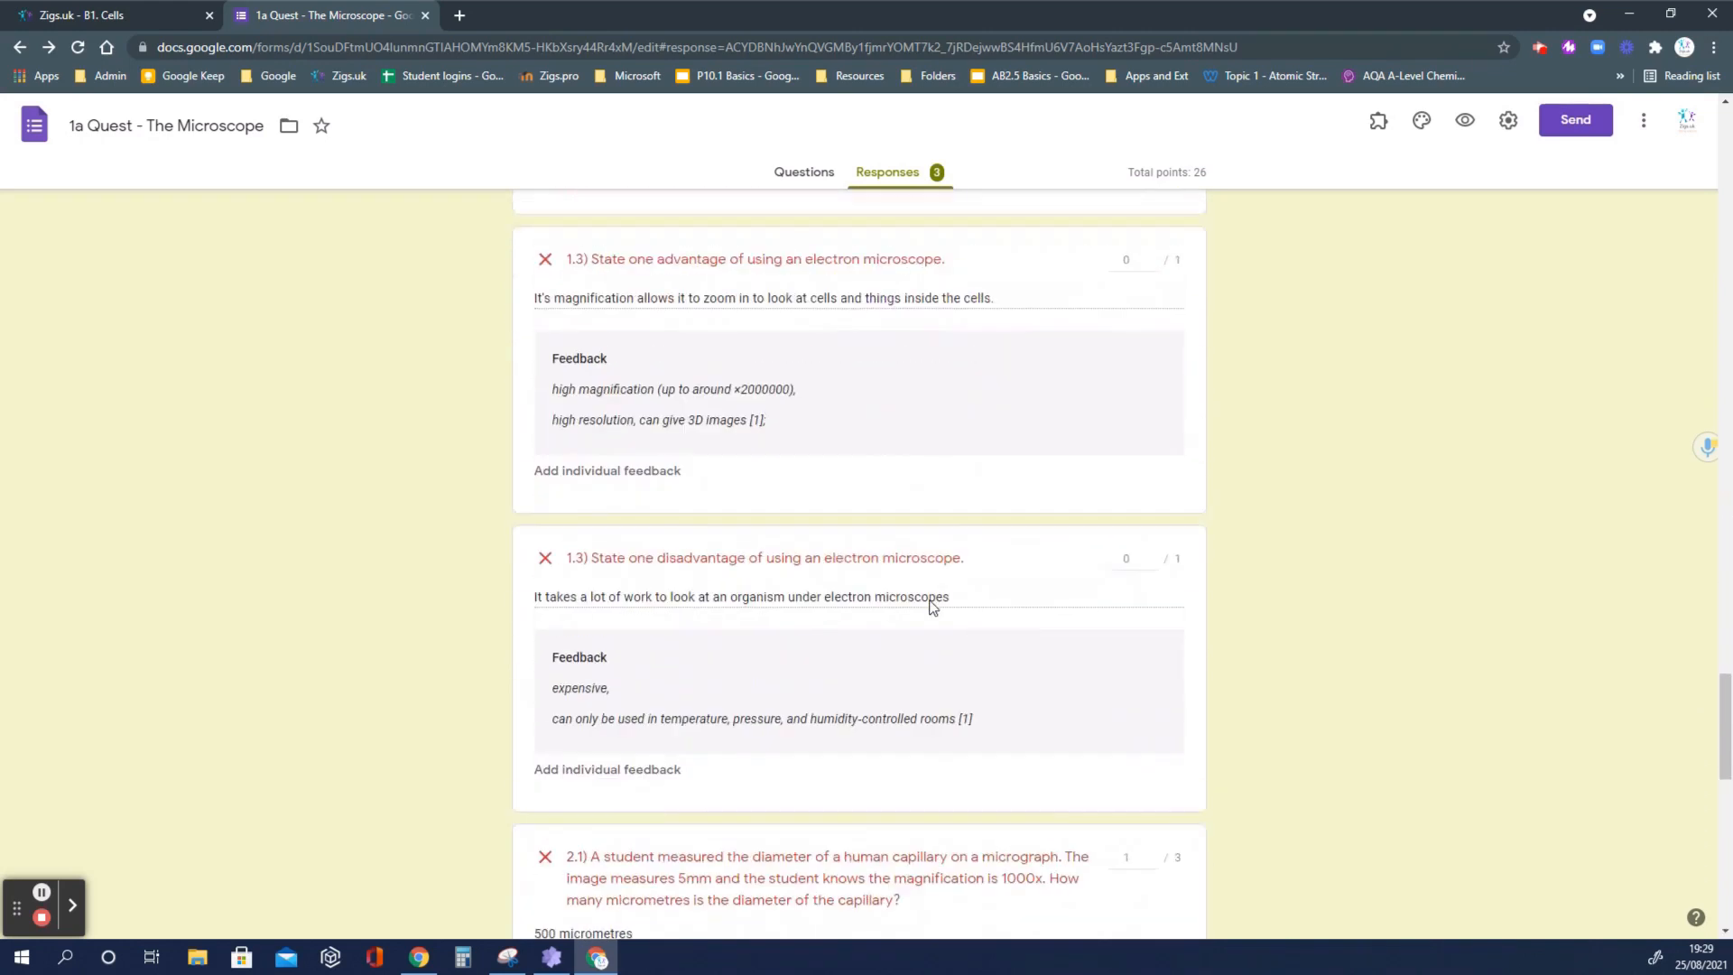
{"action": "scroll", "coordinate": [937, 602], "scroll_direction": "up", "scroll_amount": 15}
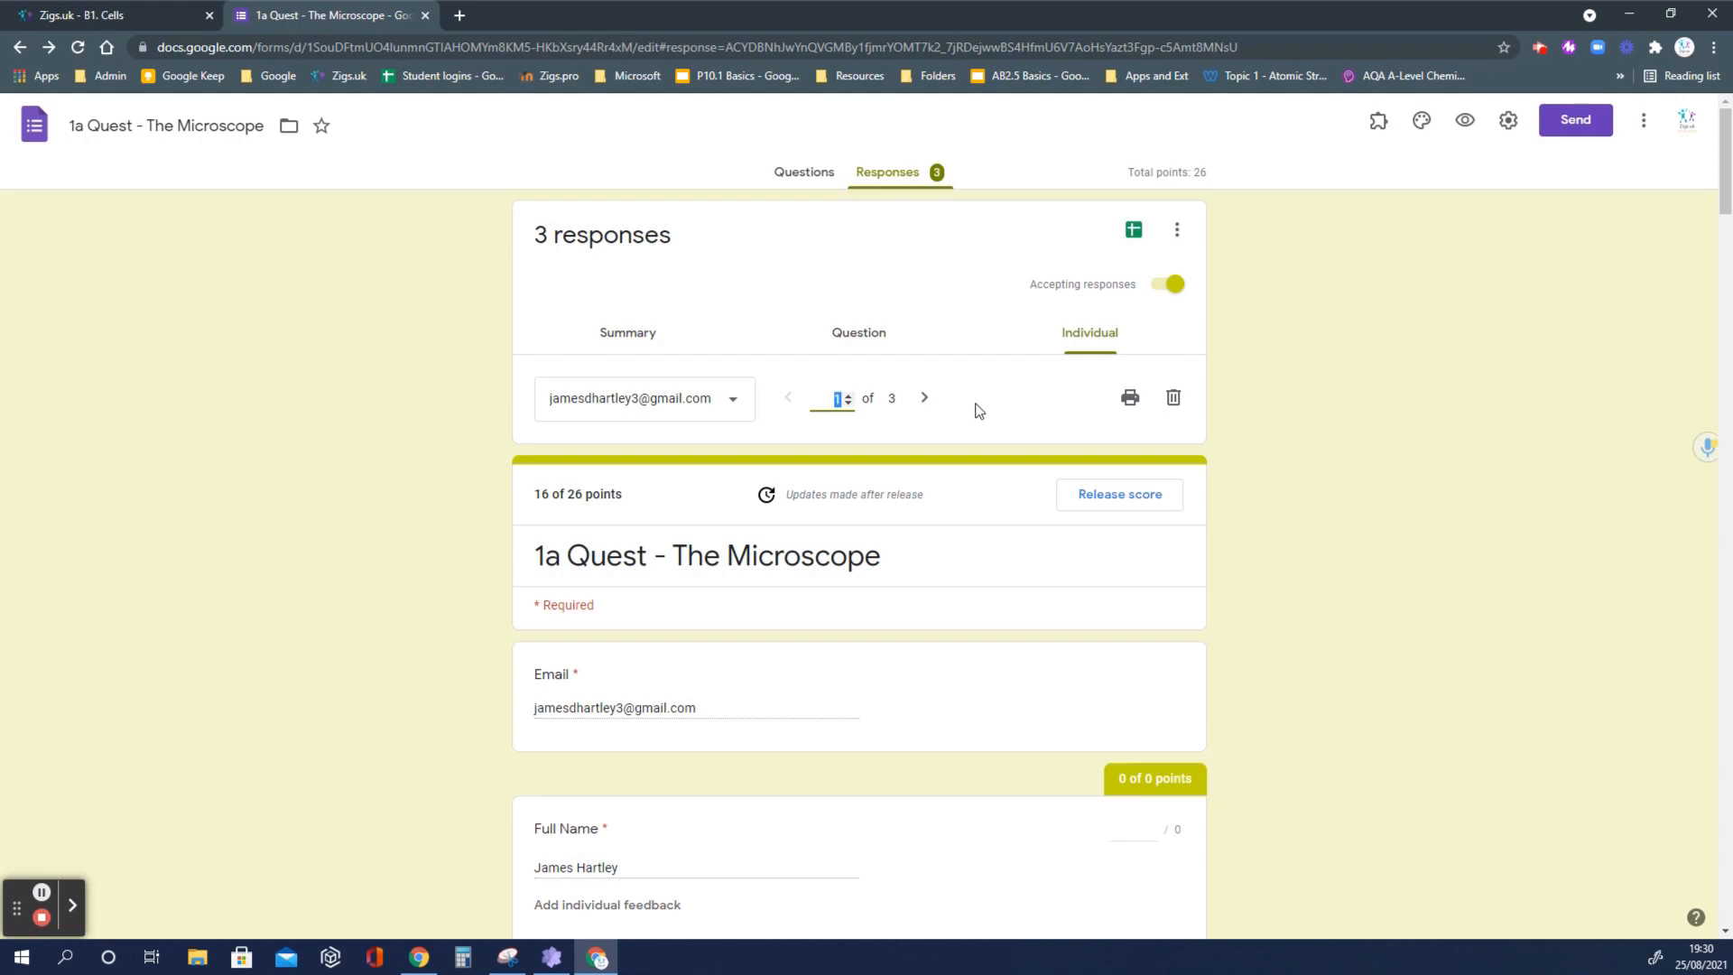
{"action": "scroll", "coordinate": [948, 557], "scroll_direction": "down", "scroll_amount": 1}
{"action": "scroll", "coordinate": [951, 557], "scroll_direction": "up", "scroll_amount": 1}
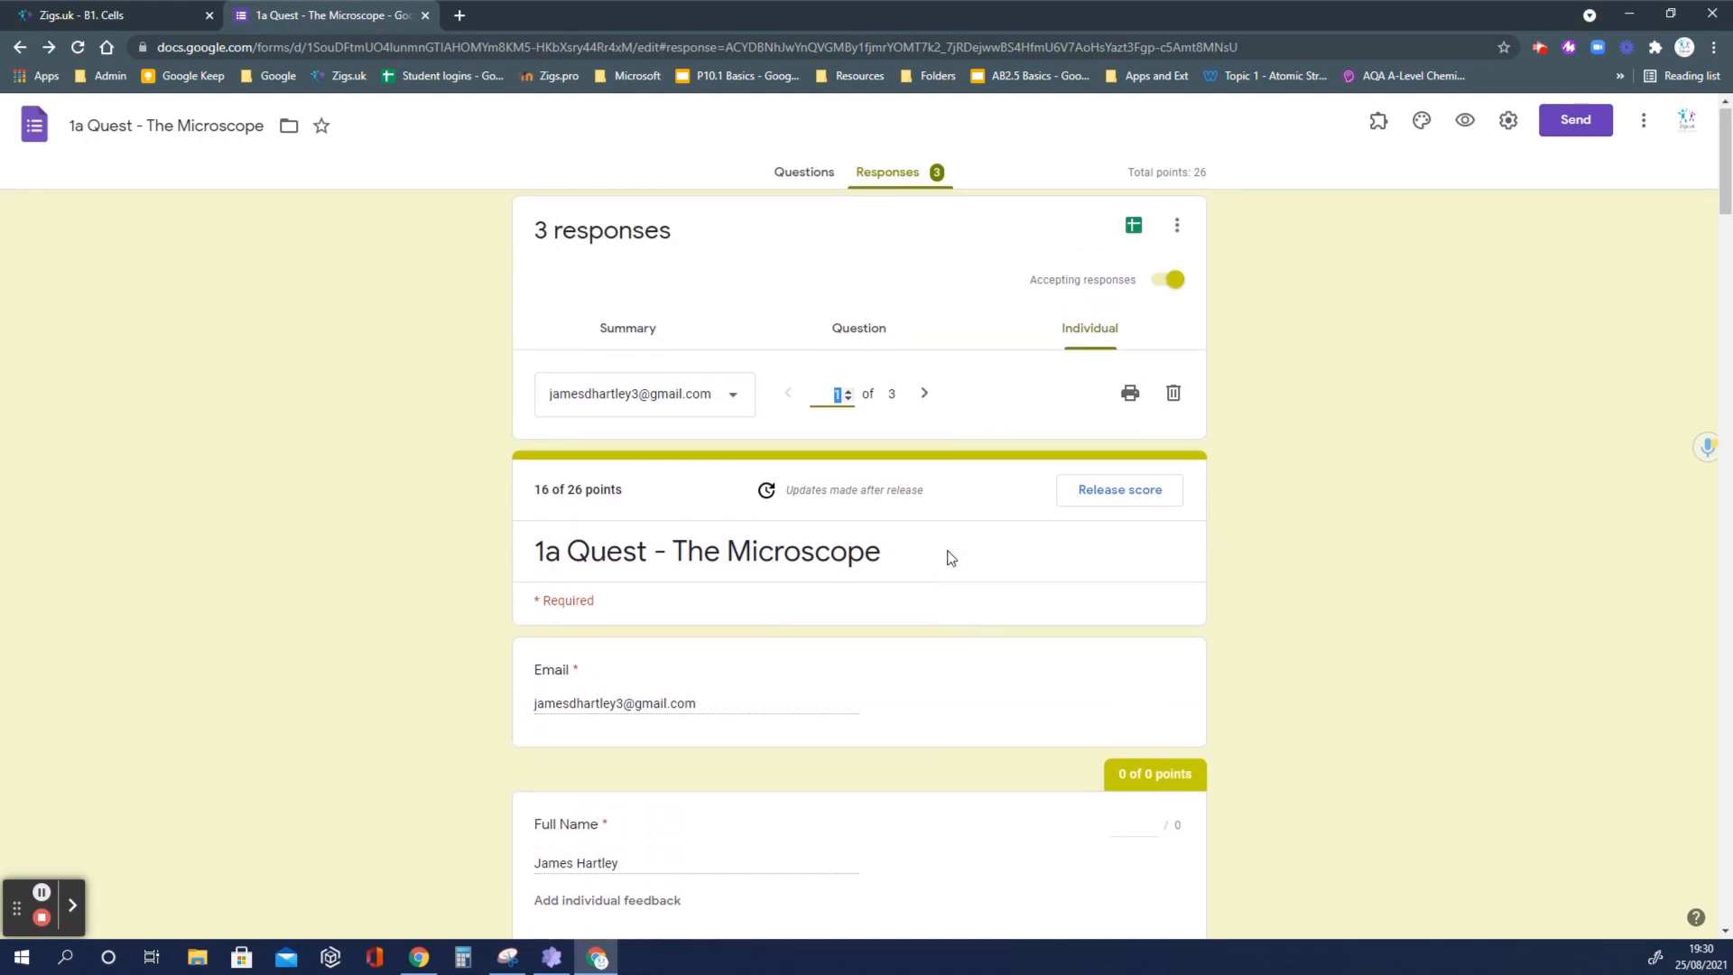
Show the responses by question for 1.1, the advantage of a light microscope, and compare all the submitted answers.
{"action": "left_click", "coordinate": [847, 340]}
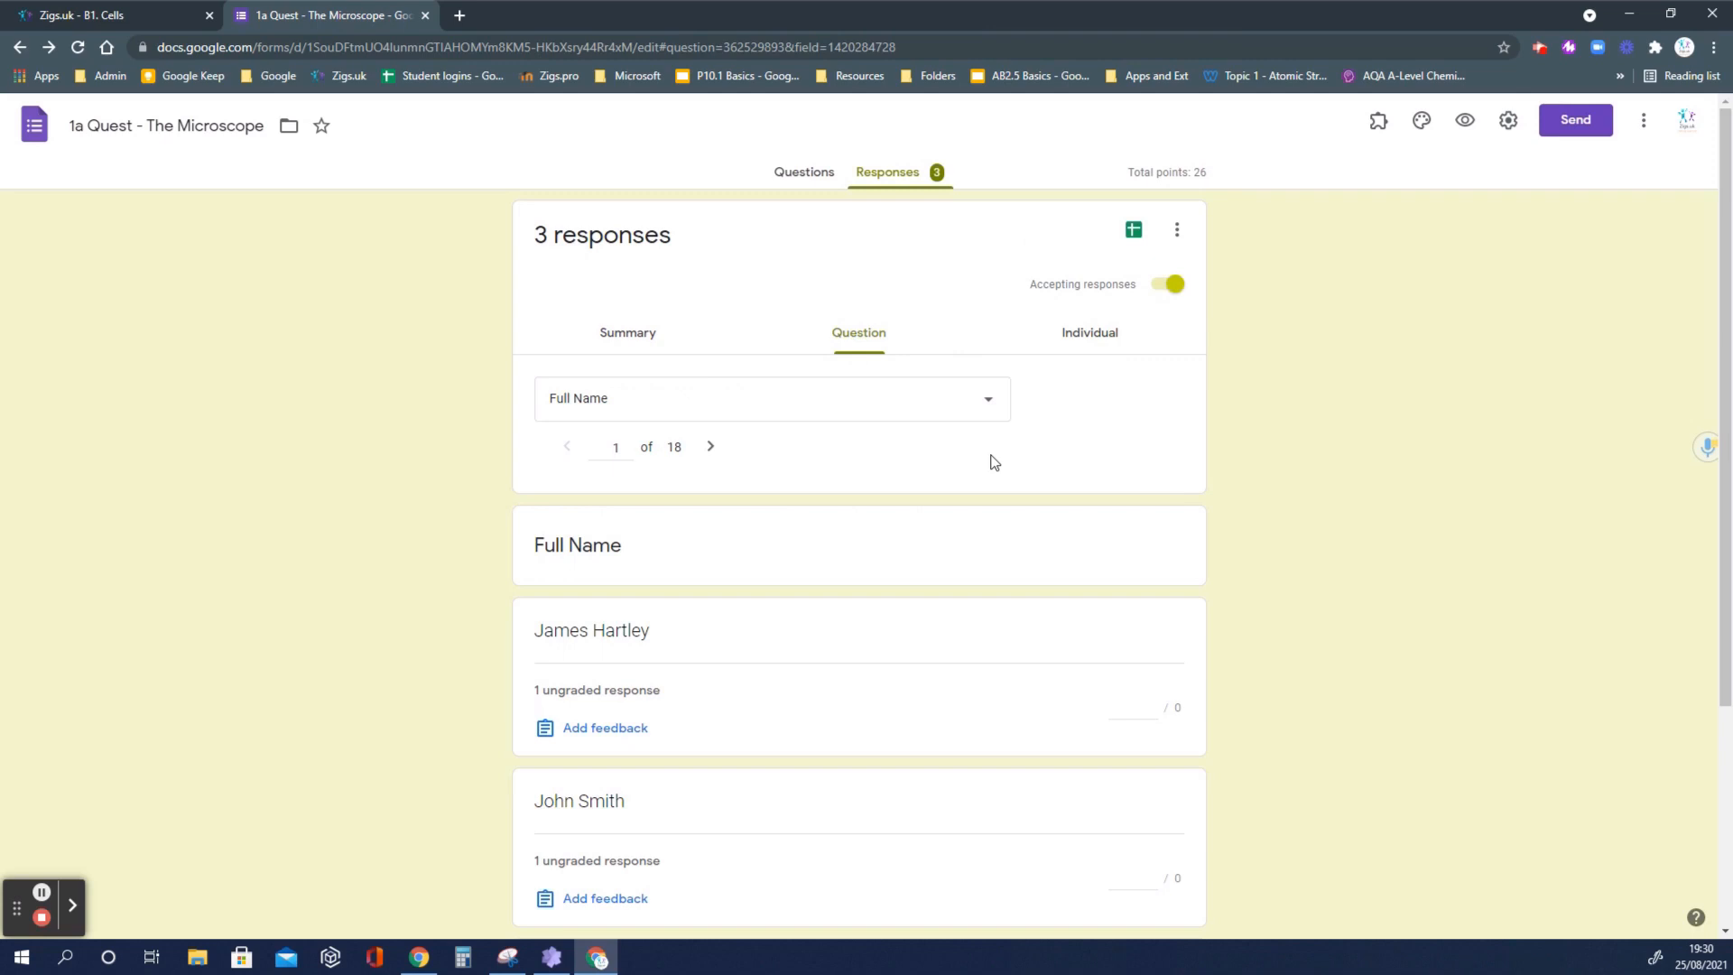
{"action": "left_click", "coordinate": [713, 449]}
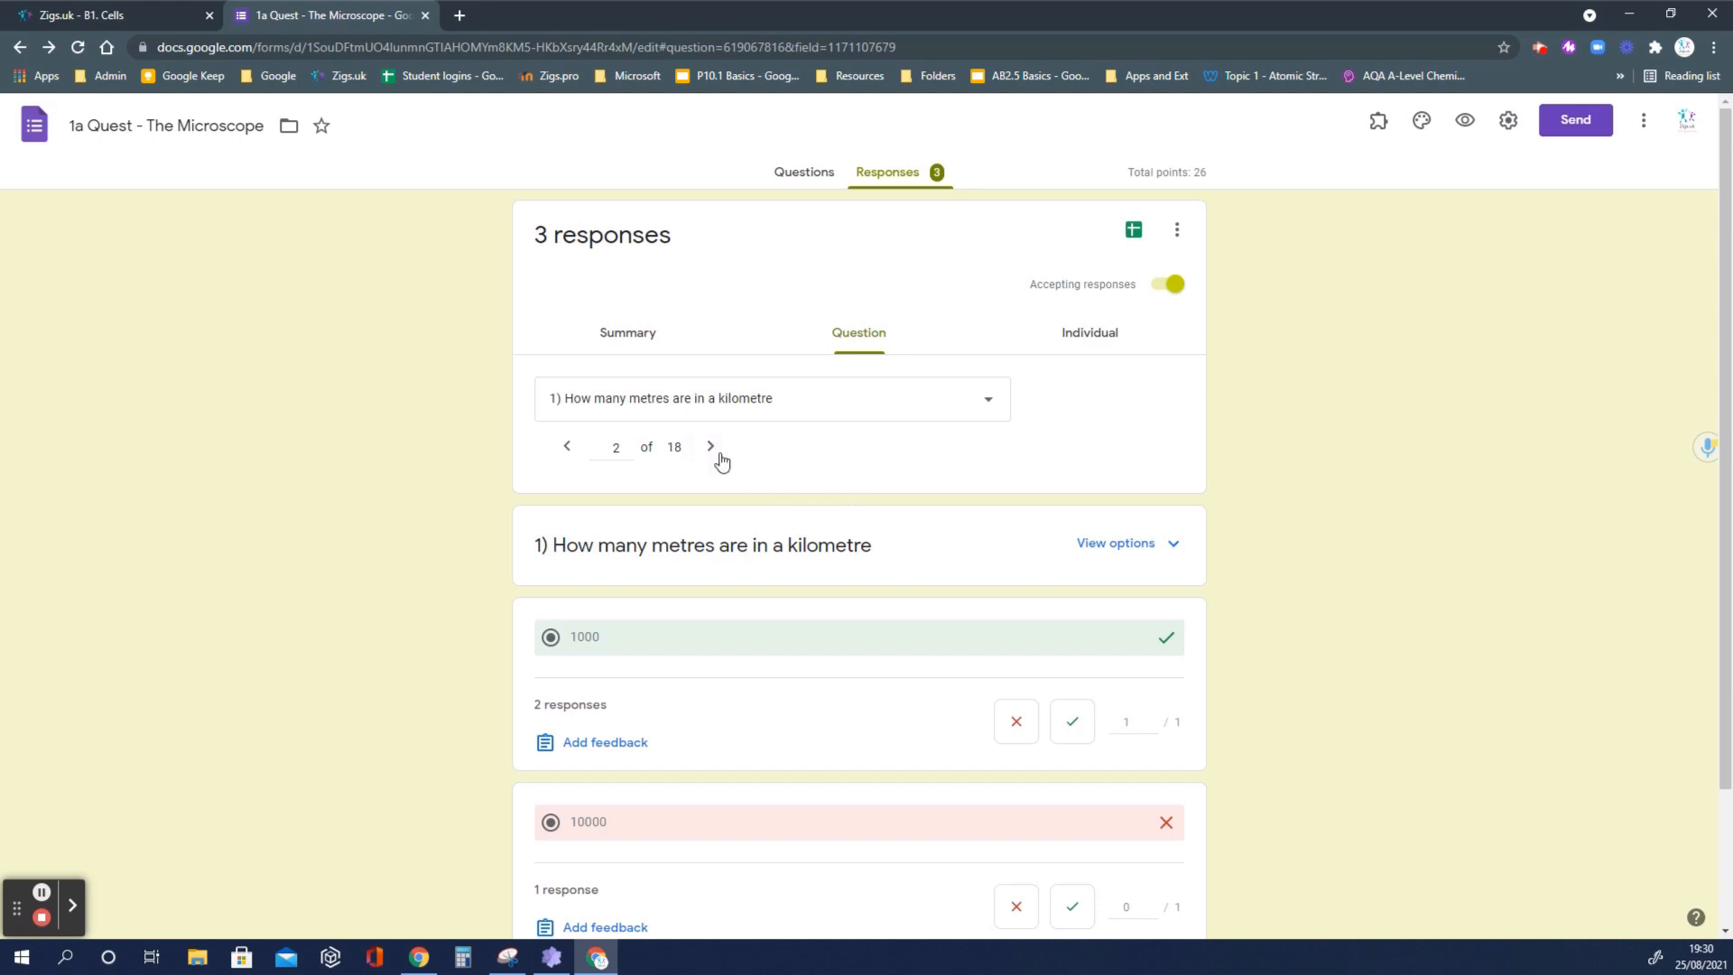
{"action": "left_click", "coordinate": [954, 408]}
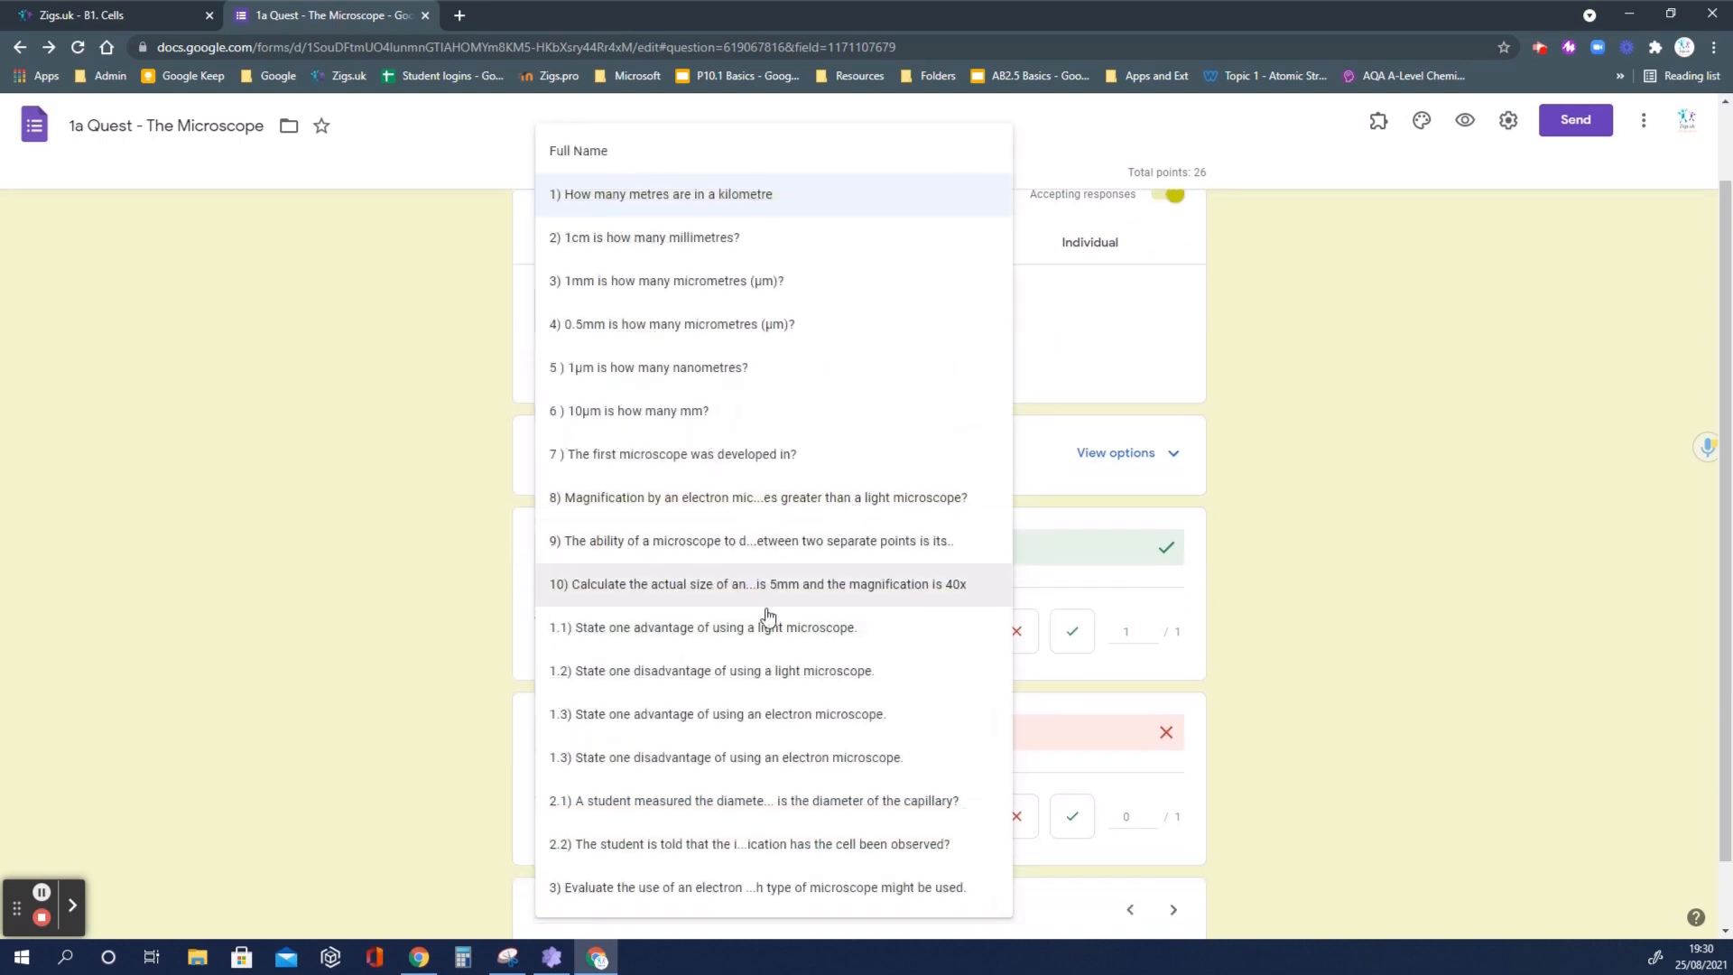
{"action": "left_click", "coordinate": [688, 627]}
{"action": "scroll", "coordinate": [909, 485], "scroll_direction": "down", "scroll_amount": 2}
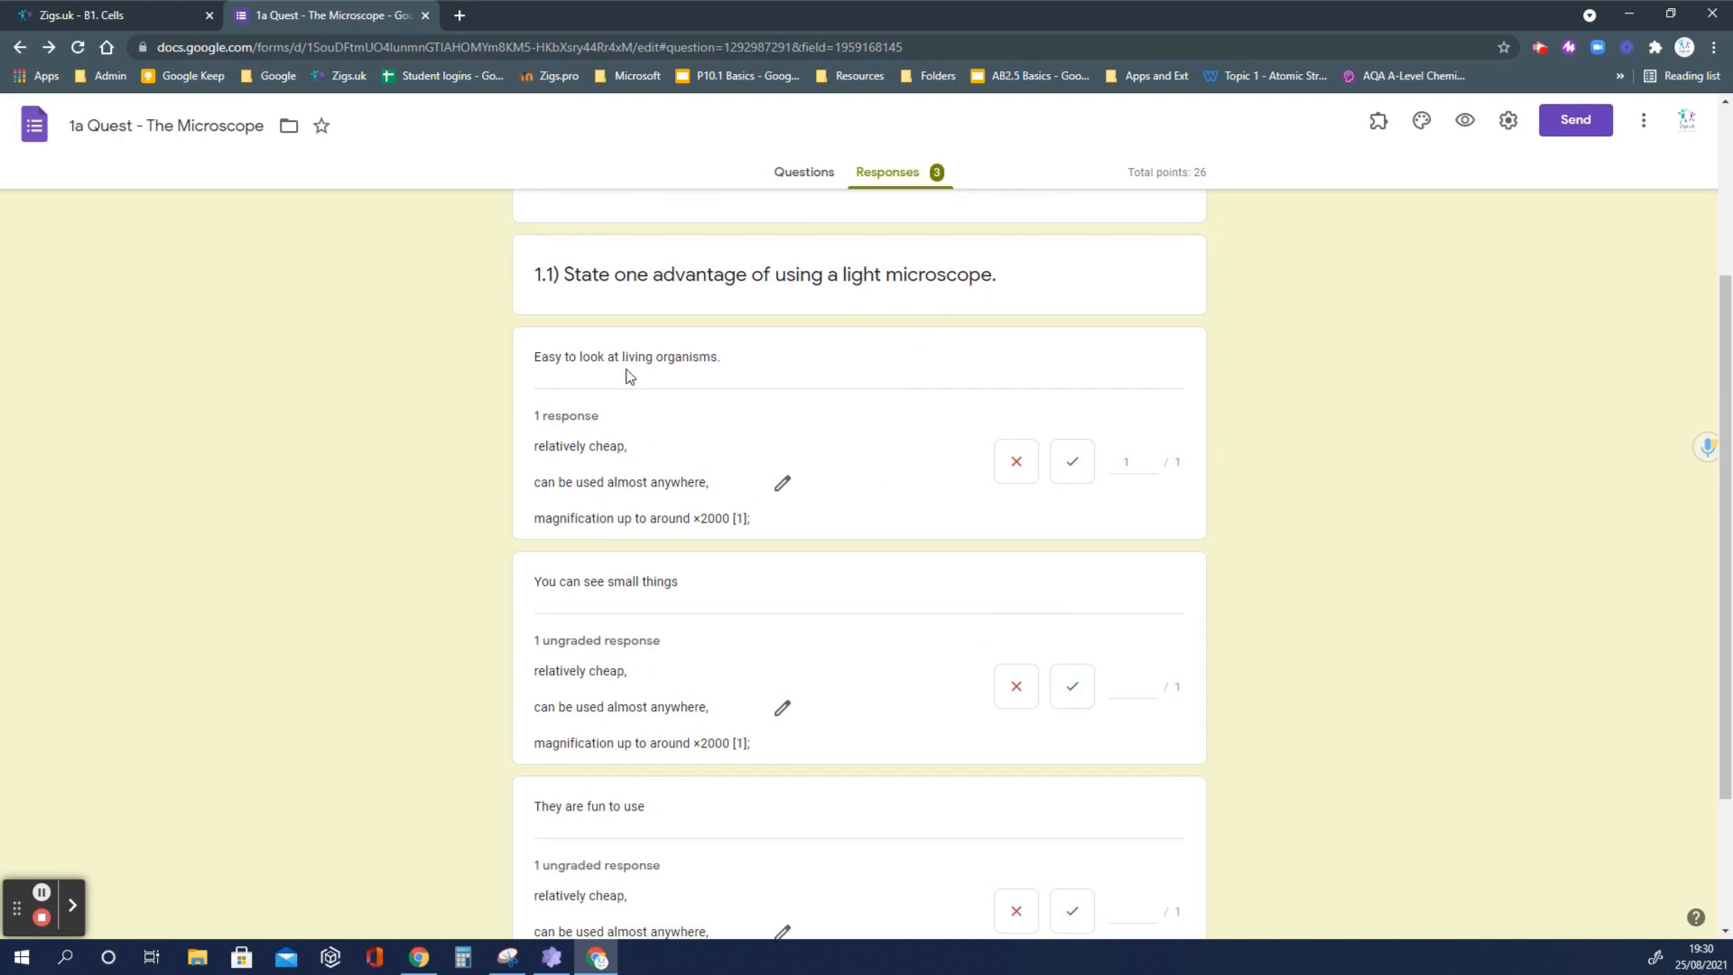
{"action": "scroll", "coordinate": [712, 383], "scroll_direction": "down", "scroll_amount": 1}
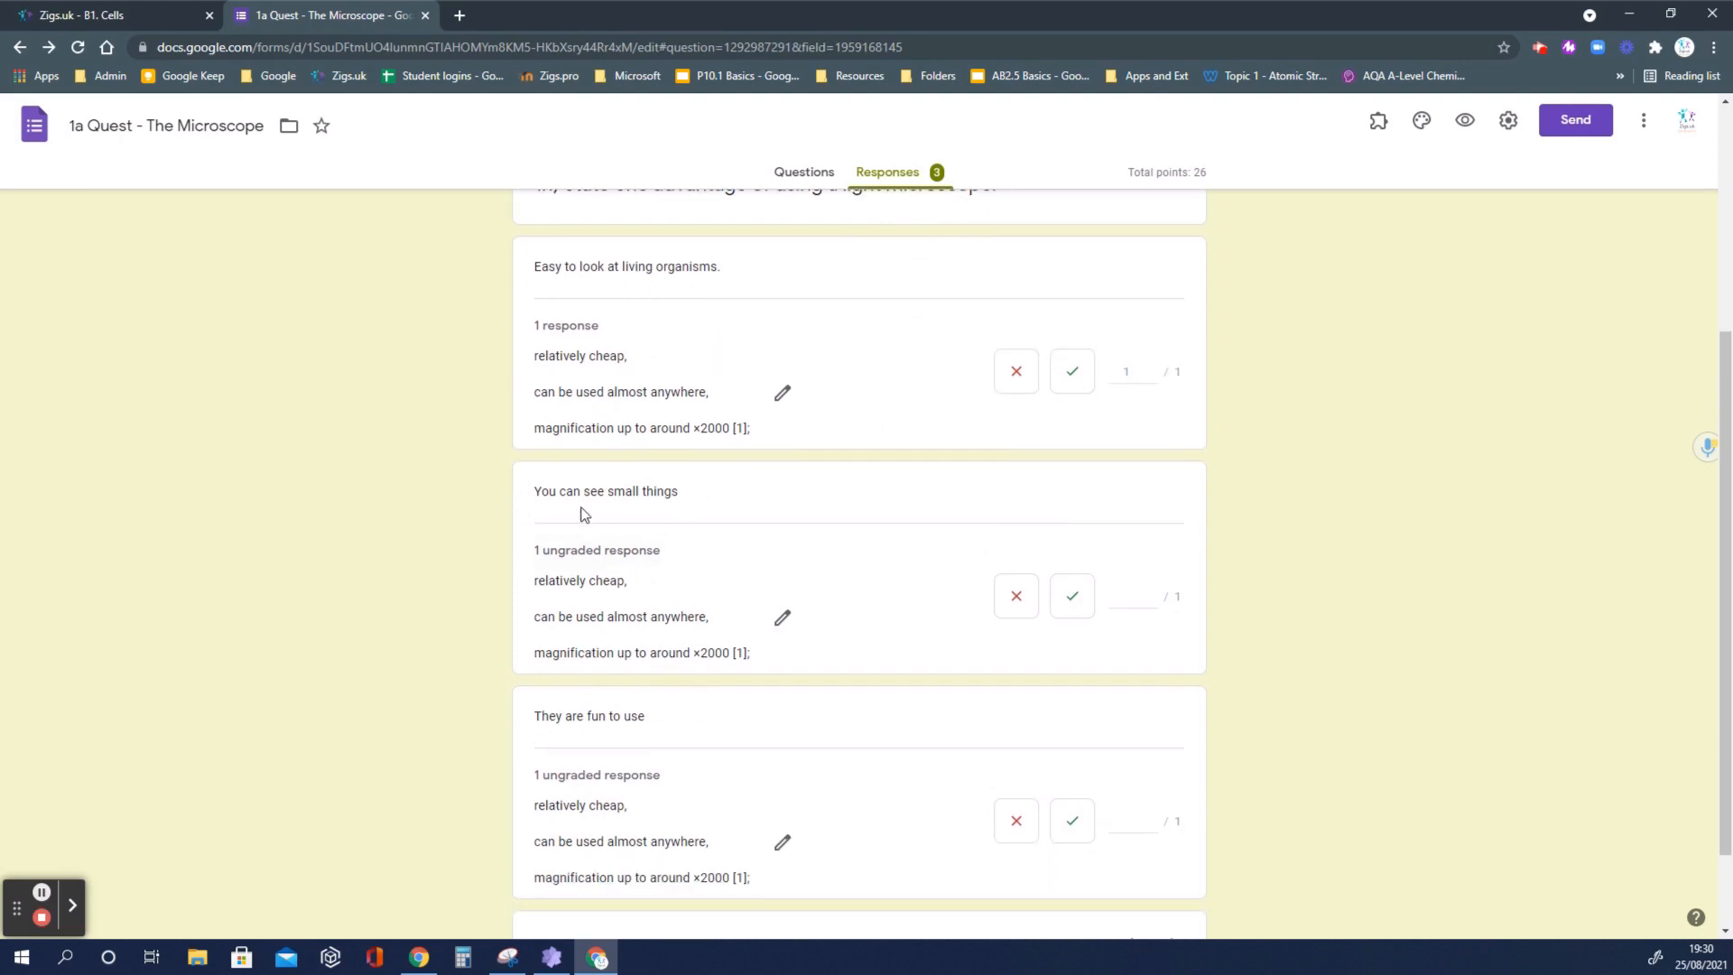
{"action": "scroll", "coordinate": [679, 508], "scroll_direction": "down", "scroll_amount": 1}
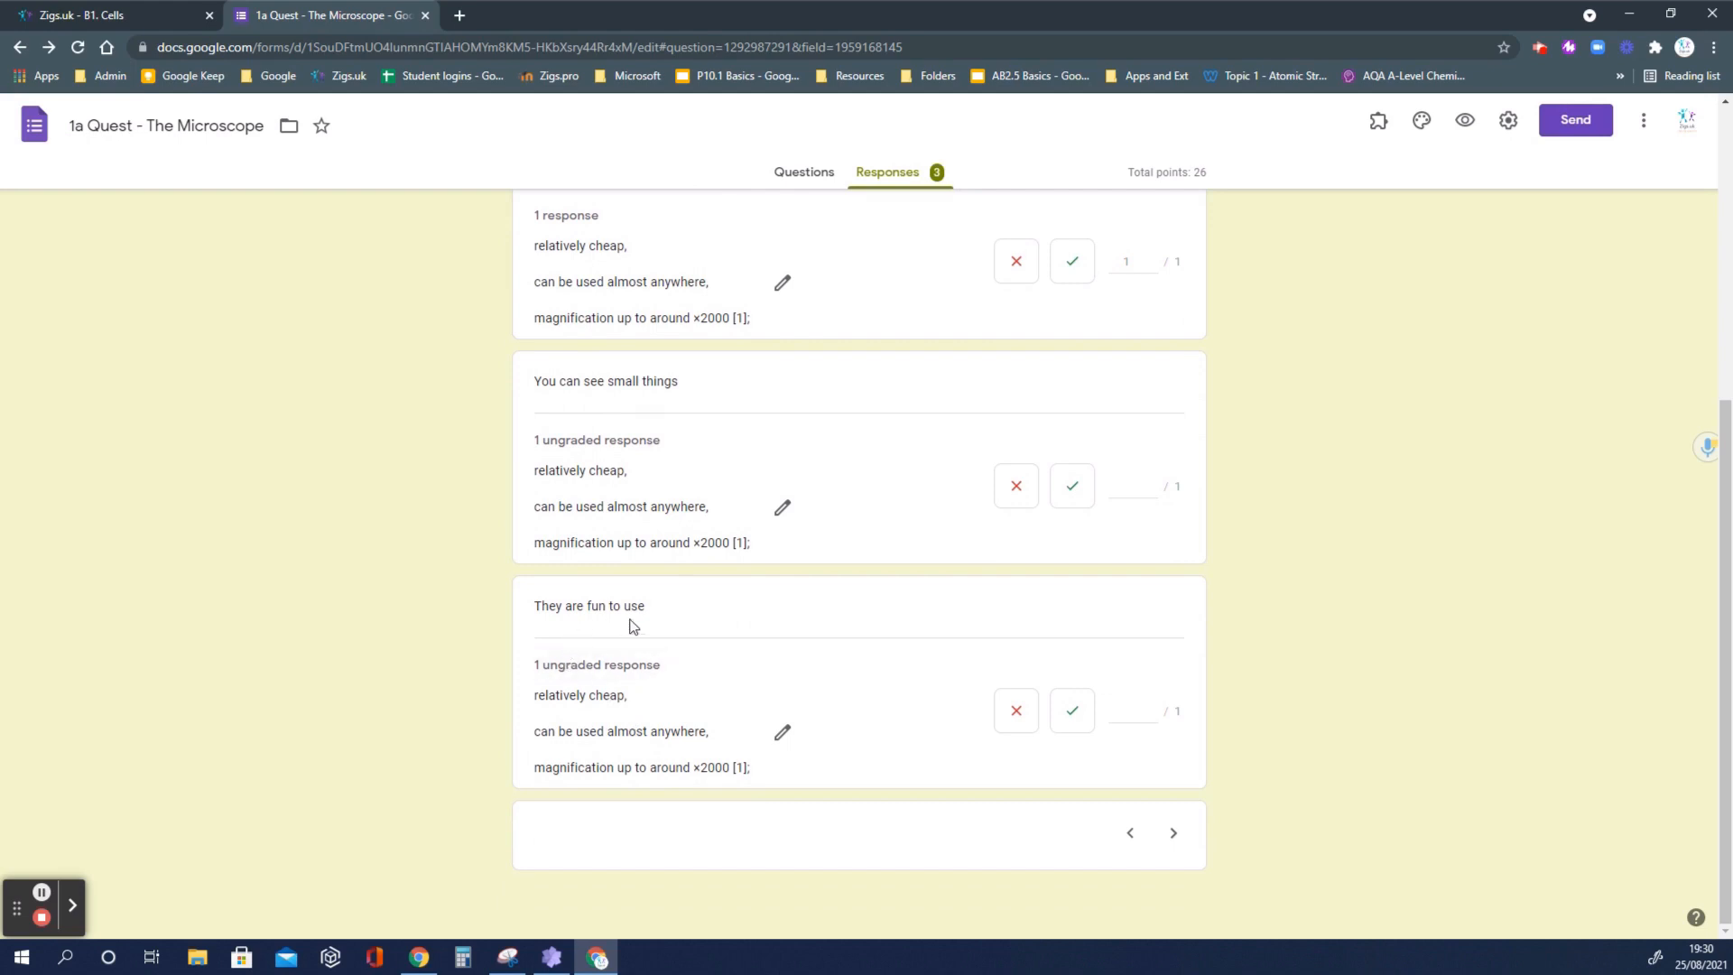
{"action": "scroll", "coordinate": [737, 618], "scroll_direction": "up", "scroll_amount": 3}
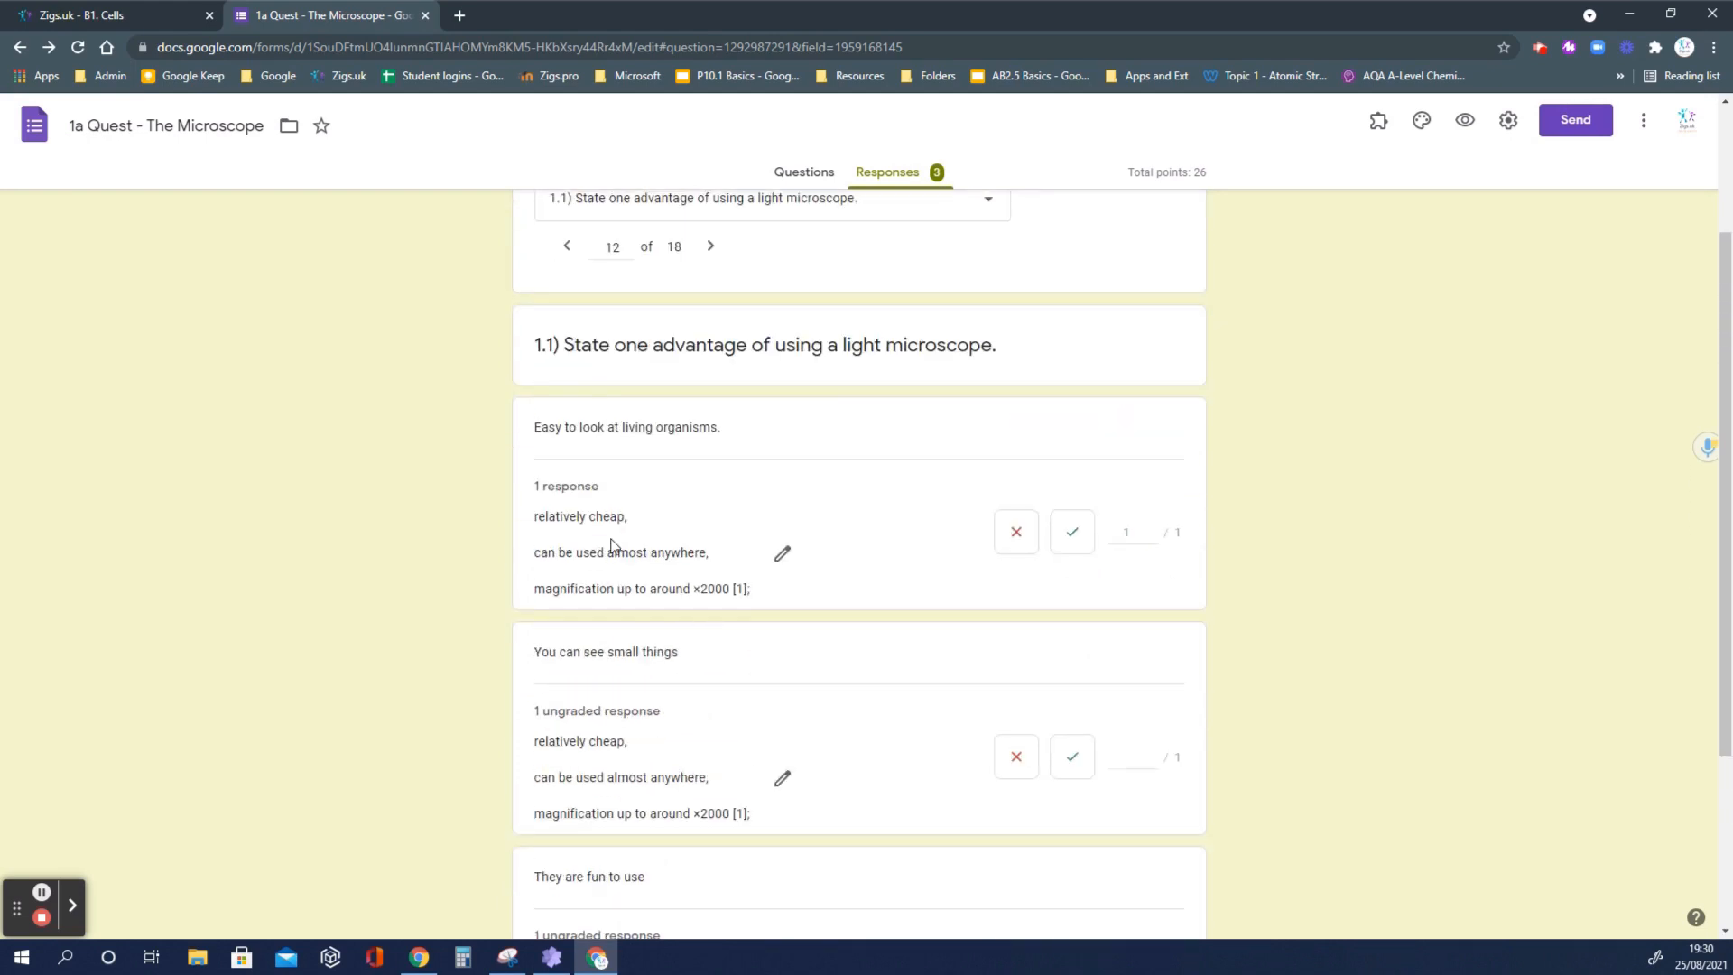
For question 1.1, award 1 point to "You can see small things" and 0 to "They are fun to use", and save the grades.
{"action": "scroll", "coordinate": [624, 740], "scroll_direction": "down", "scroll_amount": 2}
{"action": "scroll", "coordinate": [614, 722], "scroll_direction": "up", "scroll_amount": 1}
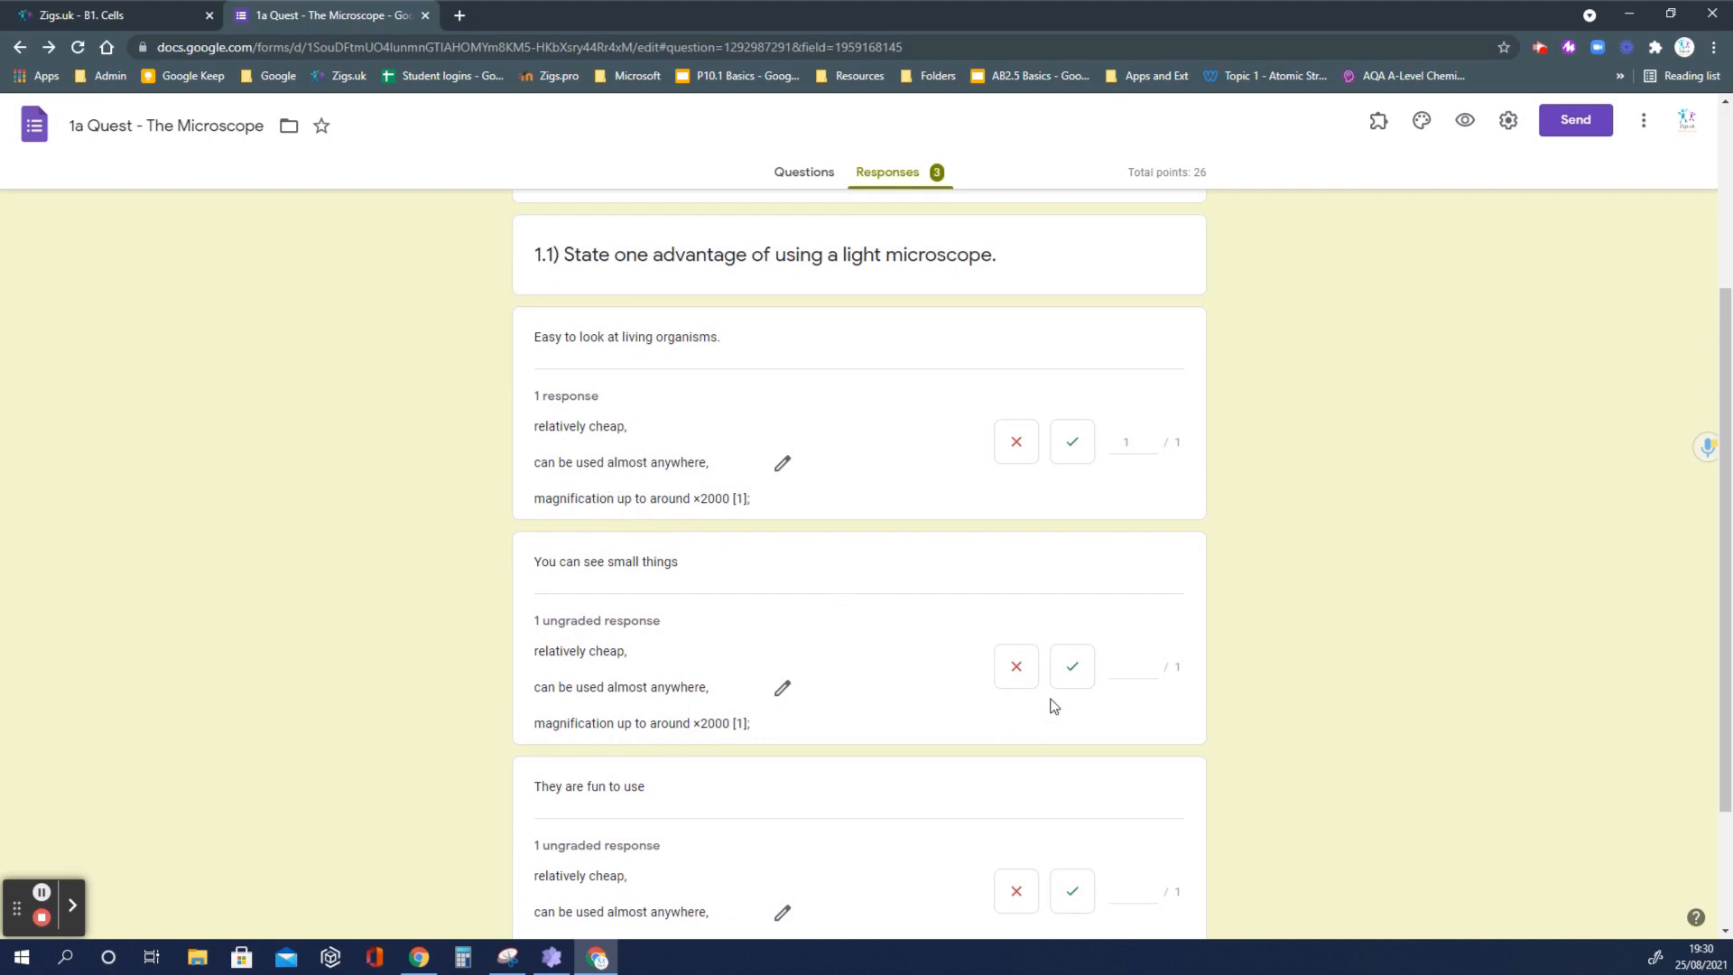
{"action": "left_click", "coordinate": [1073, 667]}
{"action": "scroll", "coordinate": [1005, 829], "scroll_direction": "down", "scroll_amount": 1}
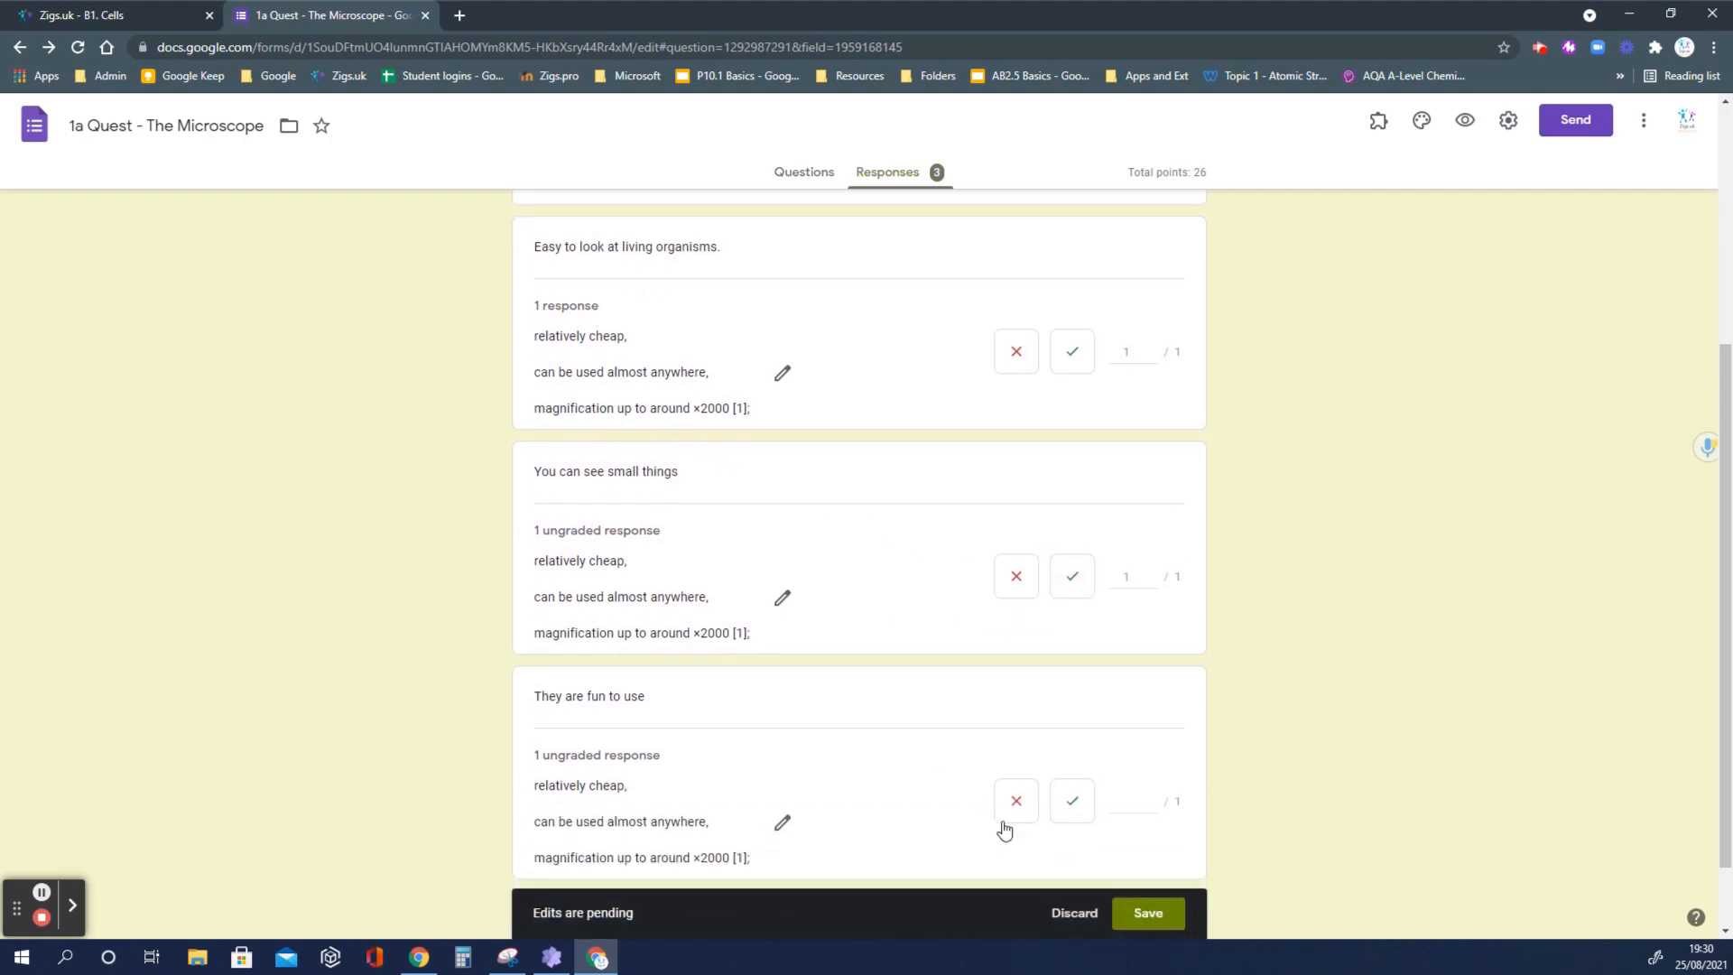
{"action": "left_click", "coordinate": [1008, 817]}
{"action": "scroll", "coordinate": [1133, 817], "scroll_direction": "down", "scroll_amount": 1}
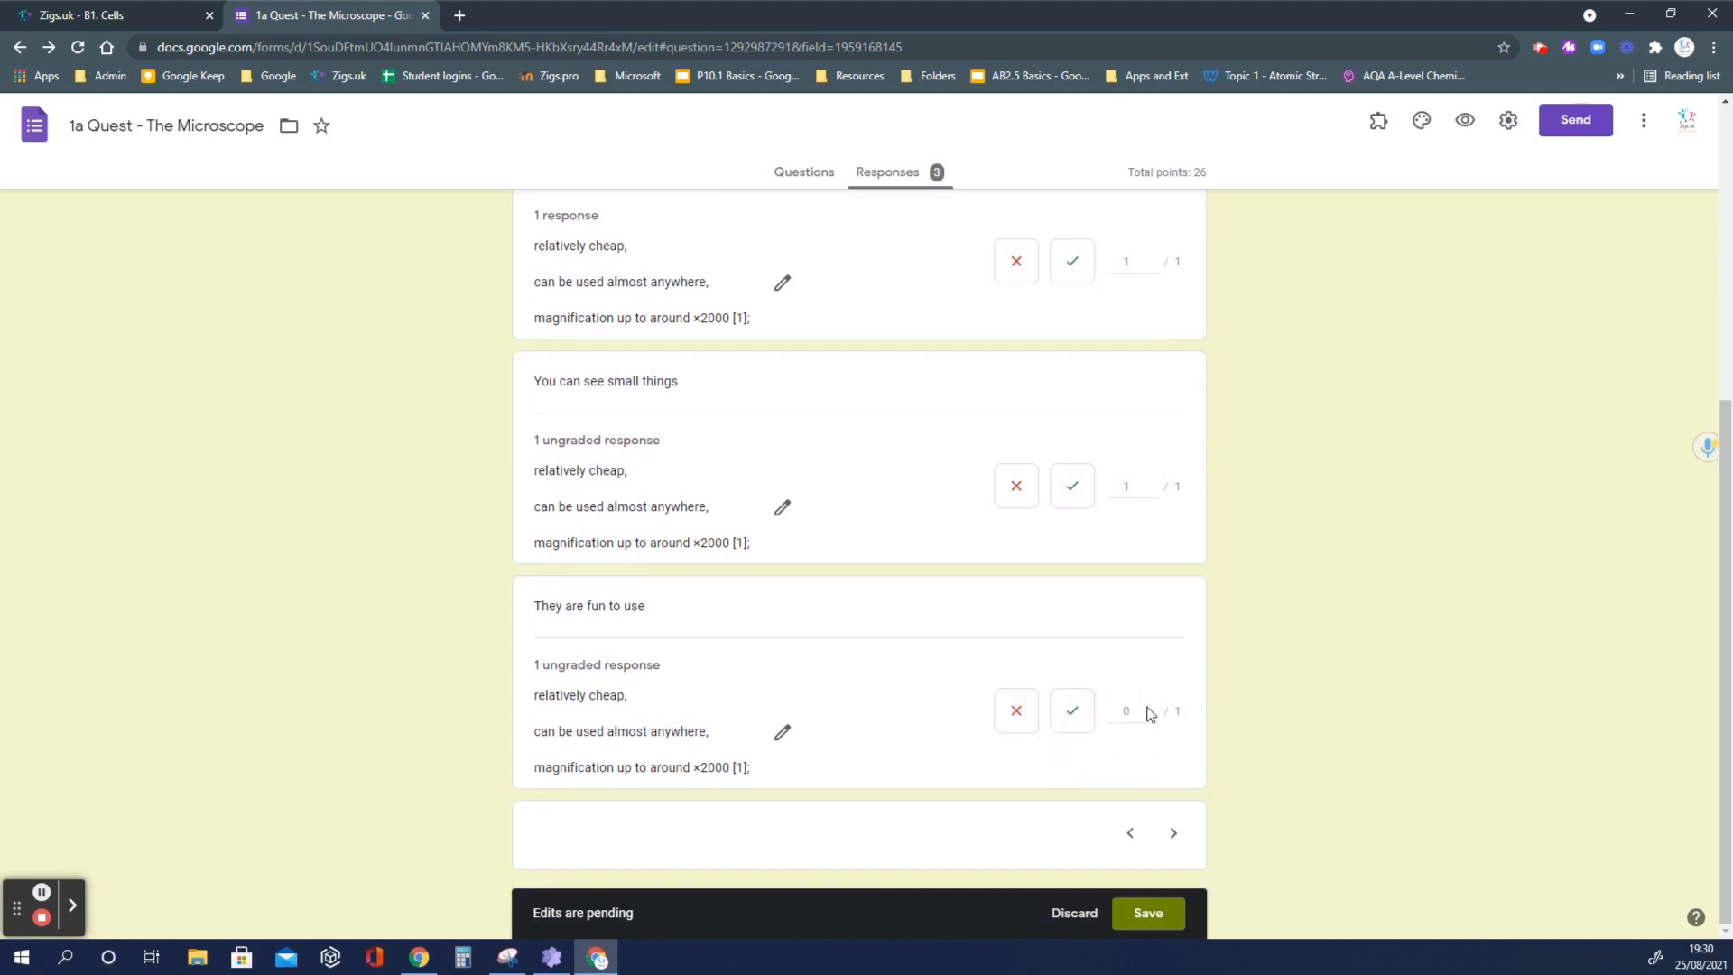
{"action": "left_click", "coordinate": [1137, 914]}
Look over the submitted answers to questions 1.2 and 1.3, and advance to question 2.1 on the capillary diameter.
{"action": "scroll", "coordinate": [908, 372], "scroll_direction": "up", "scroll_amount": 1}
{"action": "left_click", "coordinate": [704, 361]}
{"action": "scroll", "coordinate": [896, 655], "scroll_direction": "down", "scroll_amount": 2}
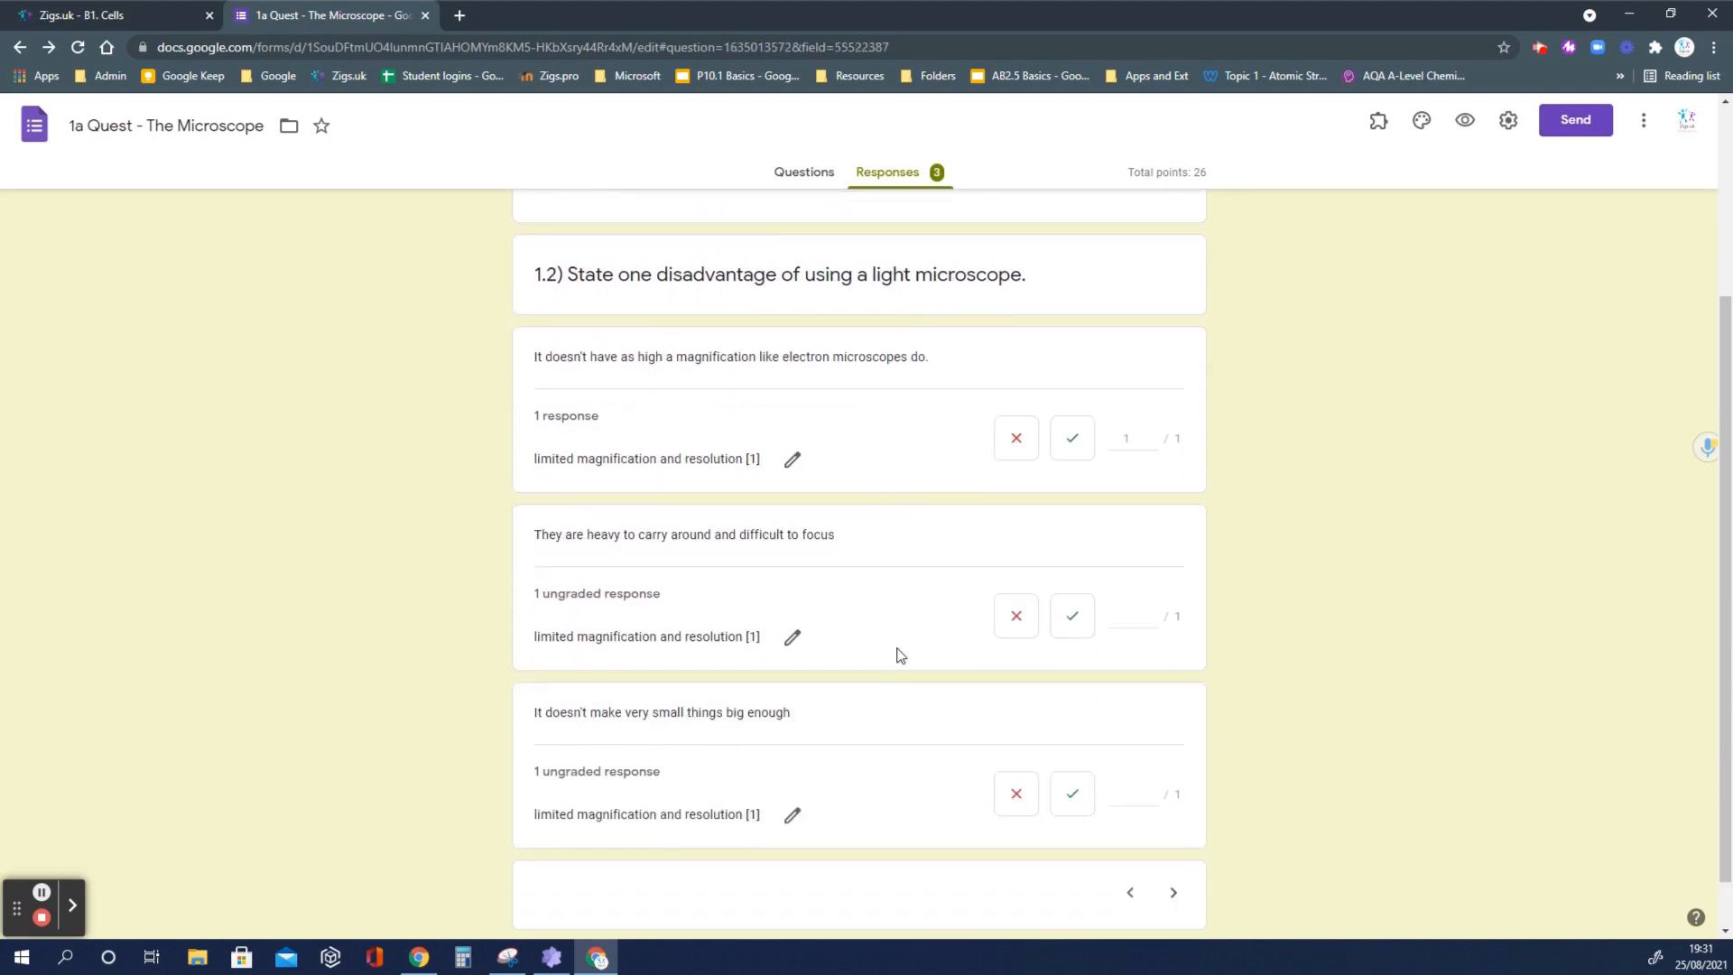
{"action": "scroll", "coordinate": [900, 656], "scroll_direction": "up", "scroll_amount": 2}
{"action": "left_click", "coordinate": [710, 357]}
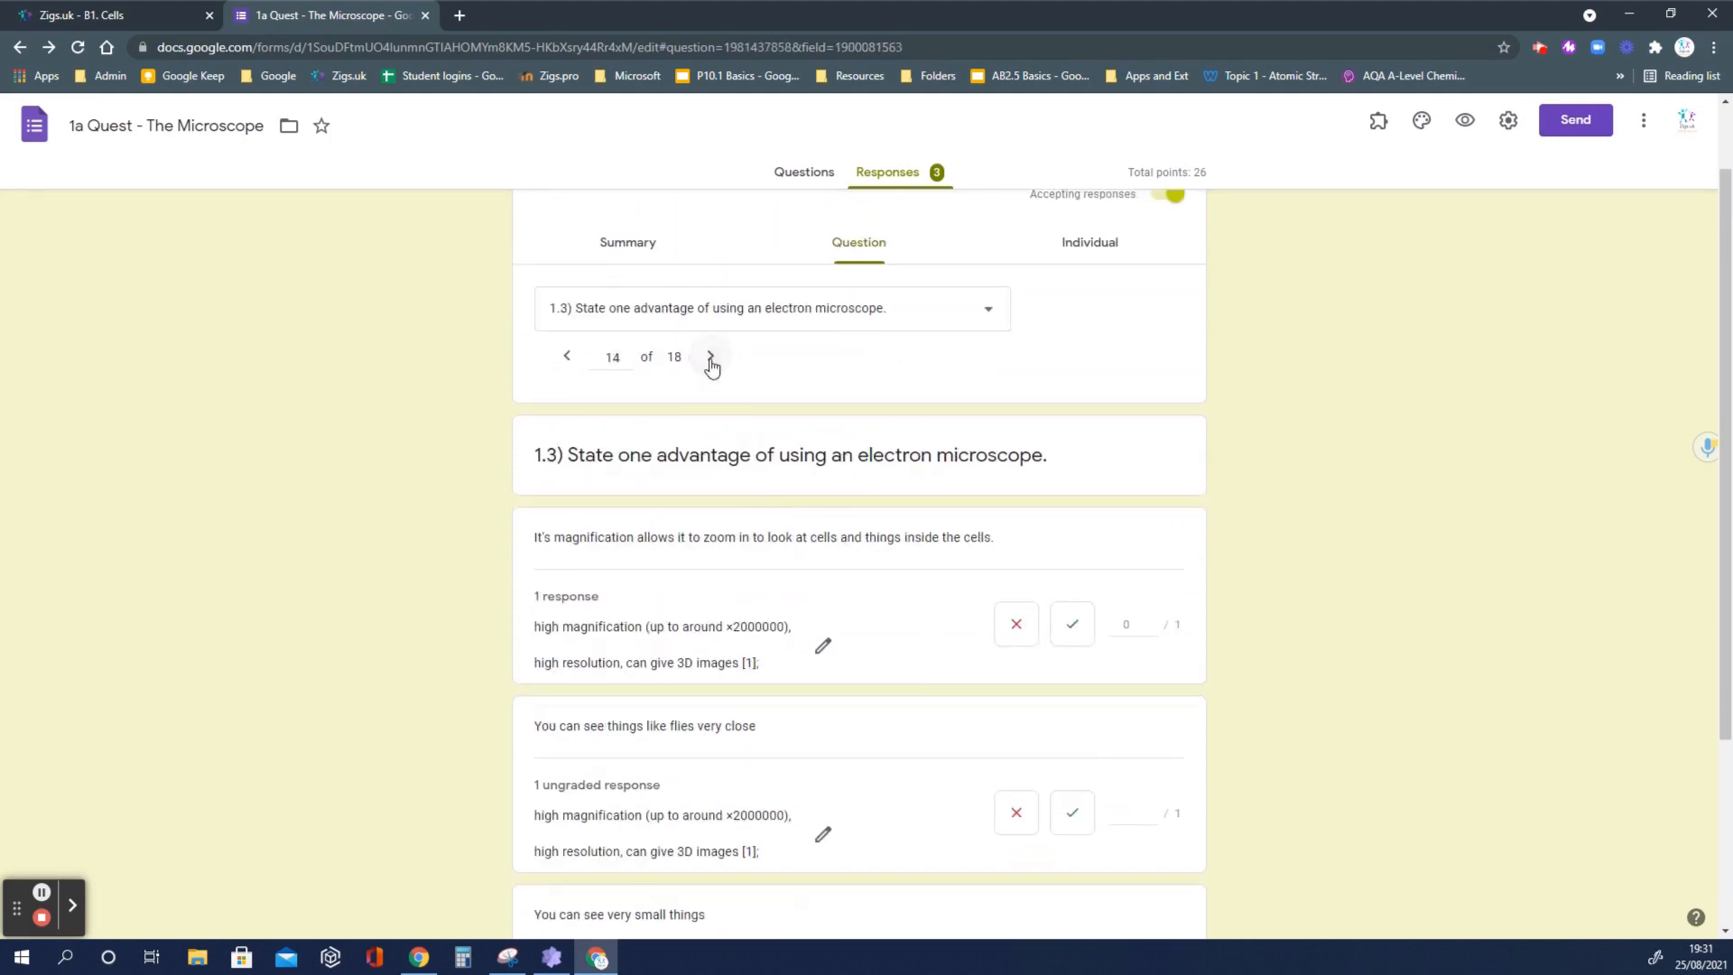
{"action": "left_click", "coordinate": [710, 358]}
{"action": "left_click", "coordinate": [711, 358]}
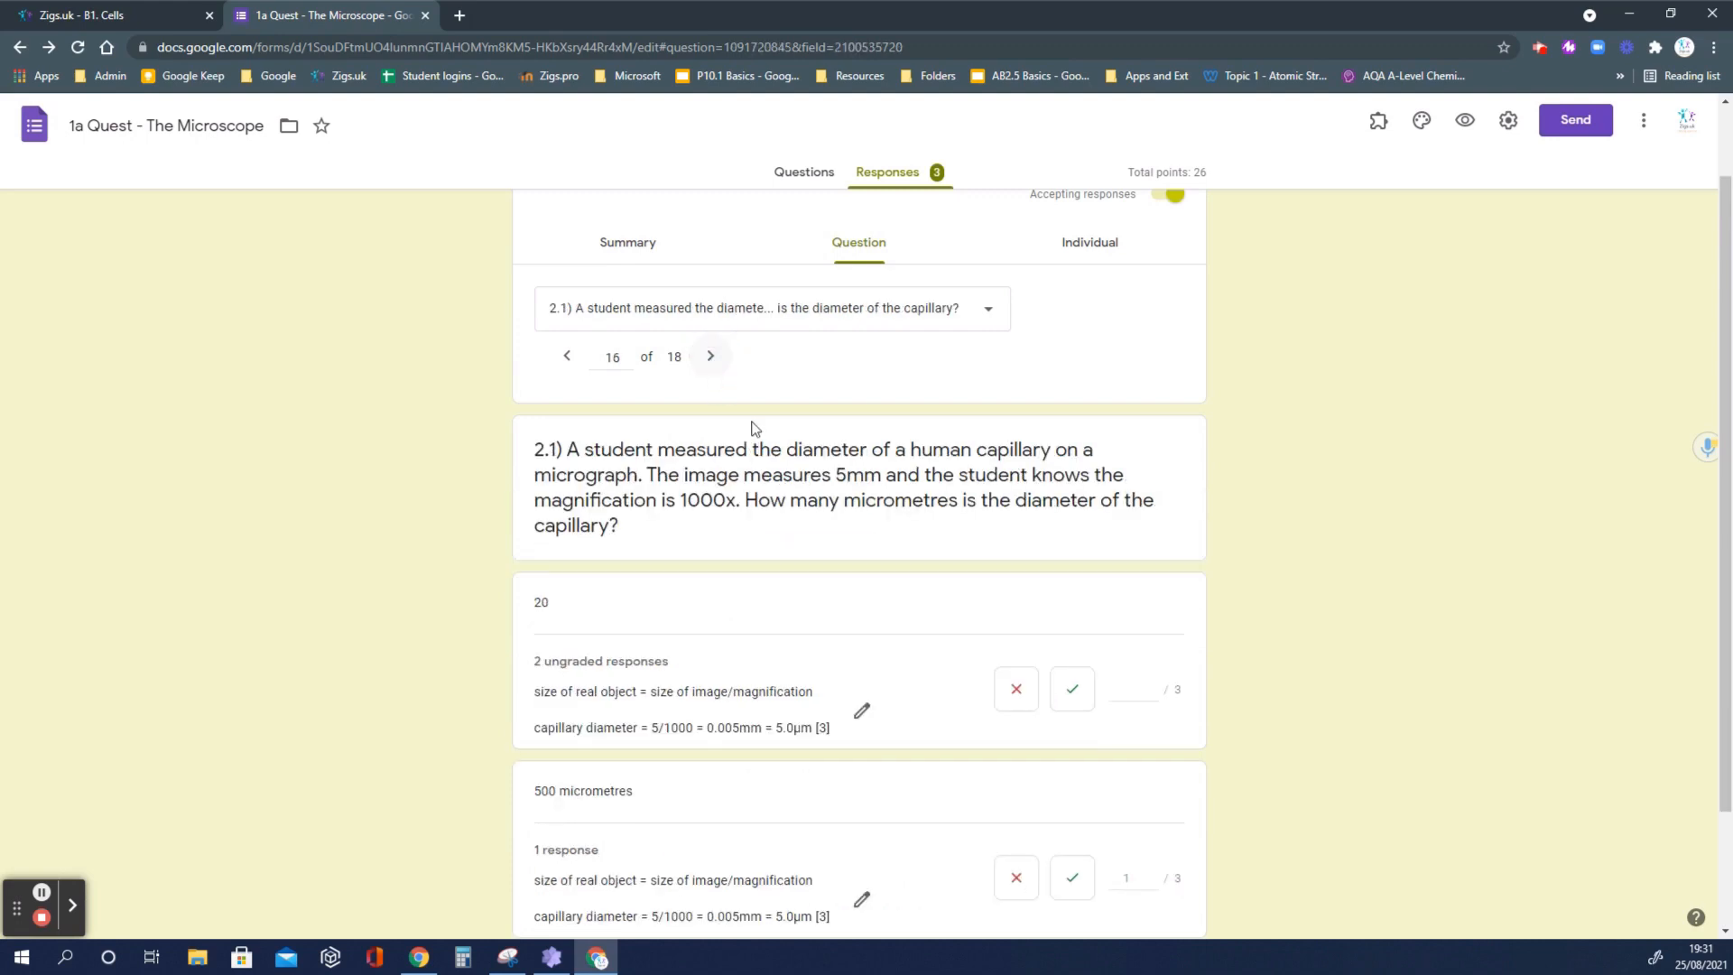
Set the score for the answer "20" on question 2.1 to 0 out of 3 points, and save the grade.
{"action": "scroll", "coordinate": [890, 574], "scroll_direction": "down", "scroll_amount": 2}
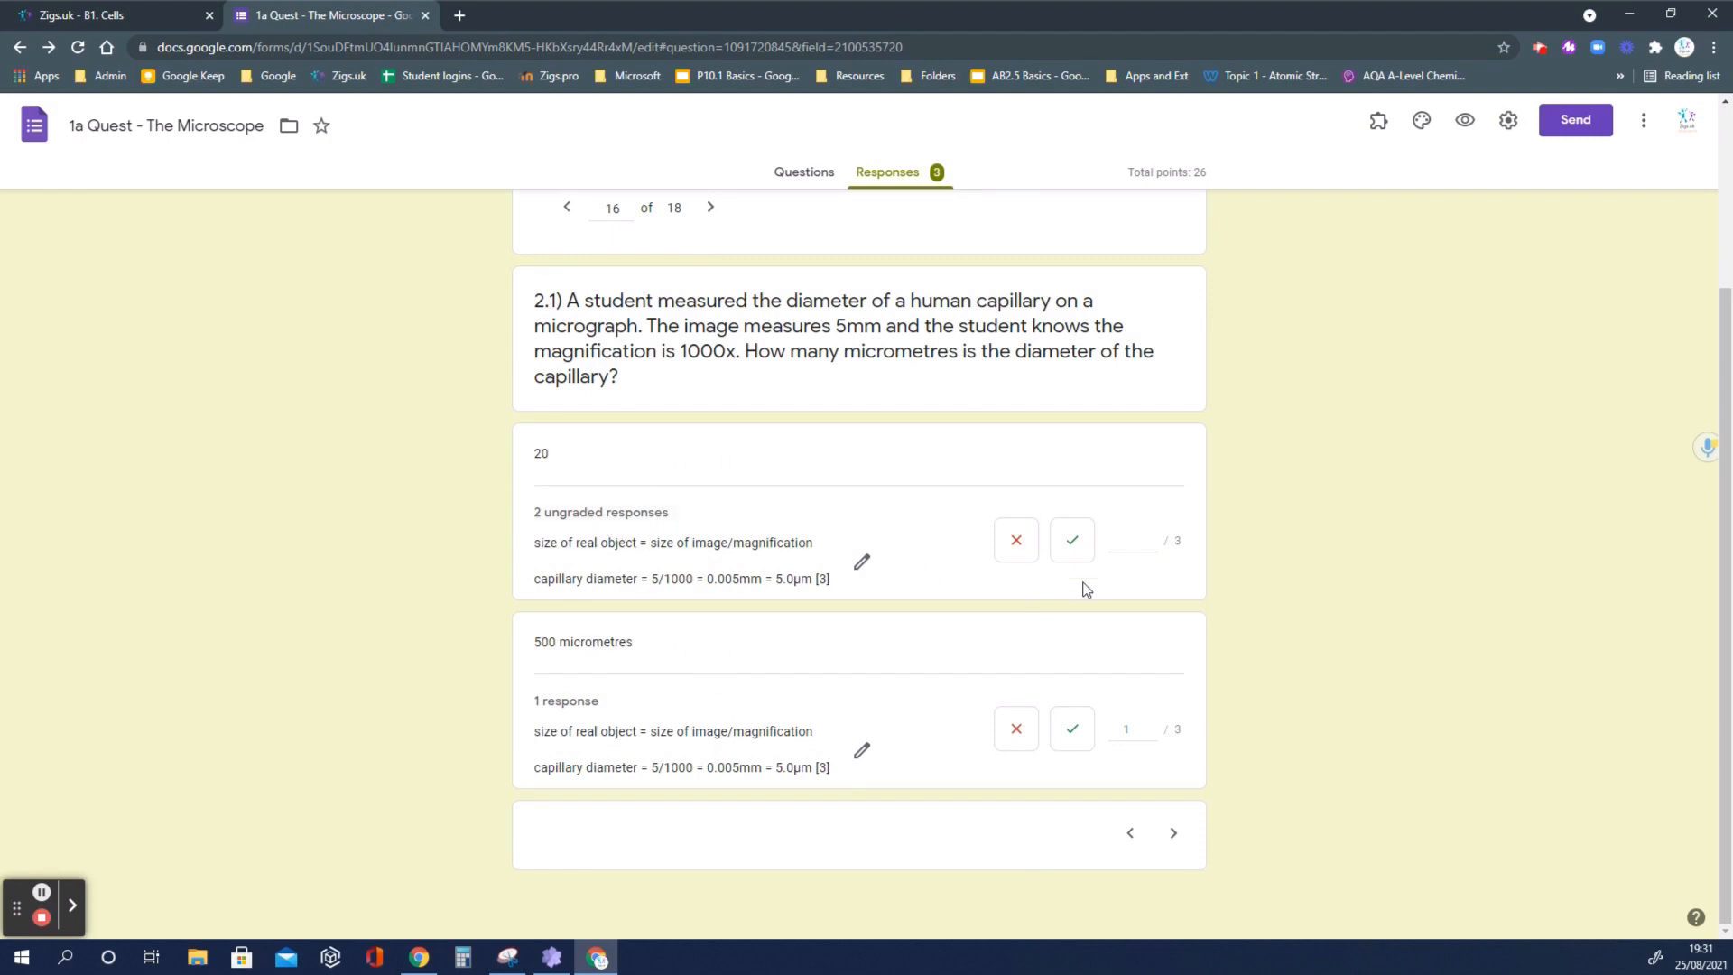
{"action": "left_click", "coordinate": [1076, 545]}
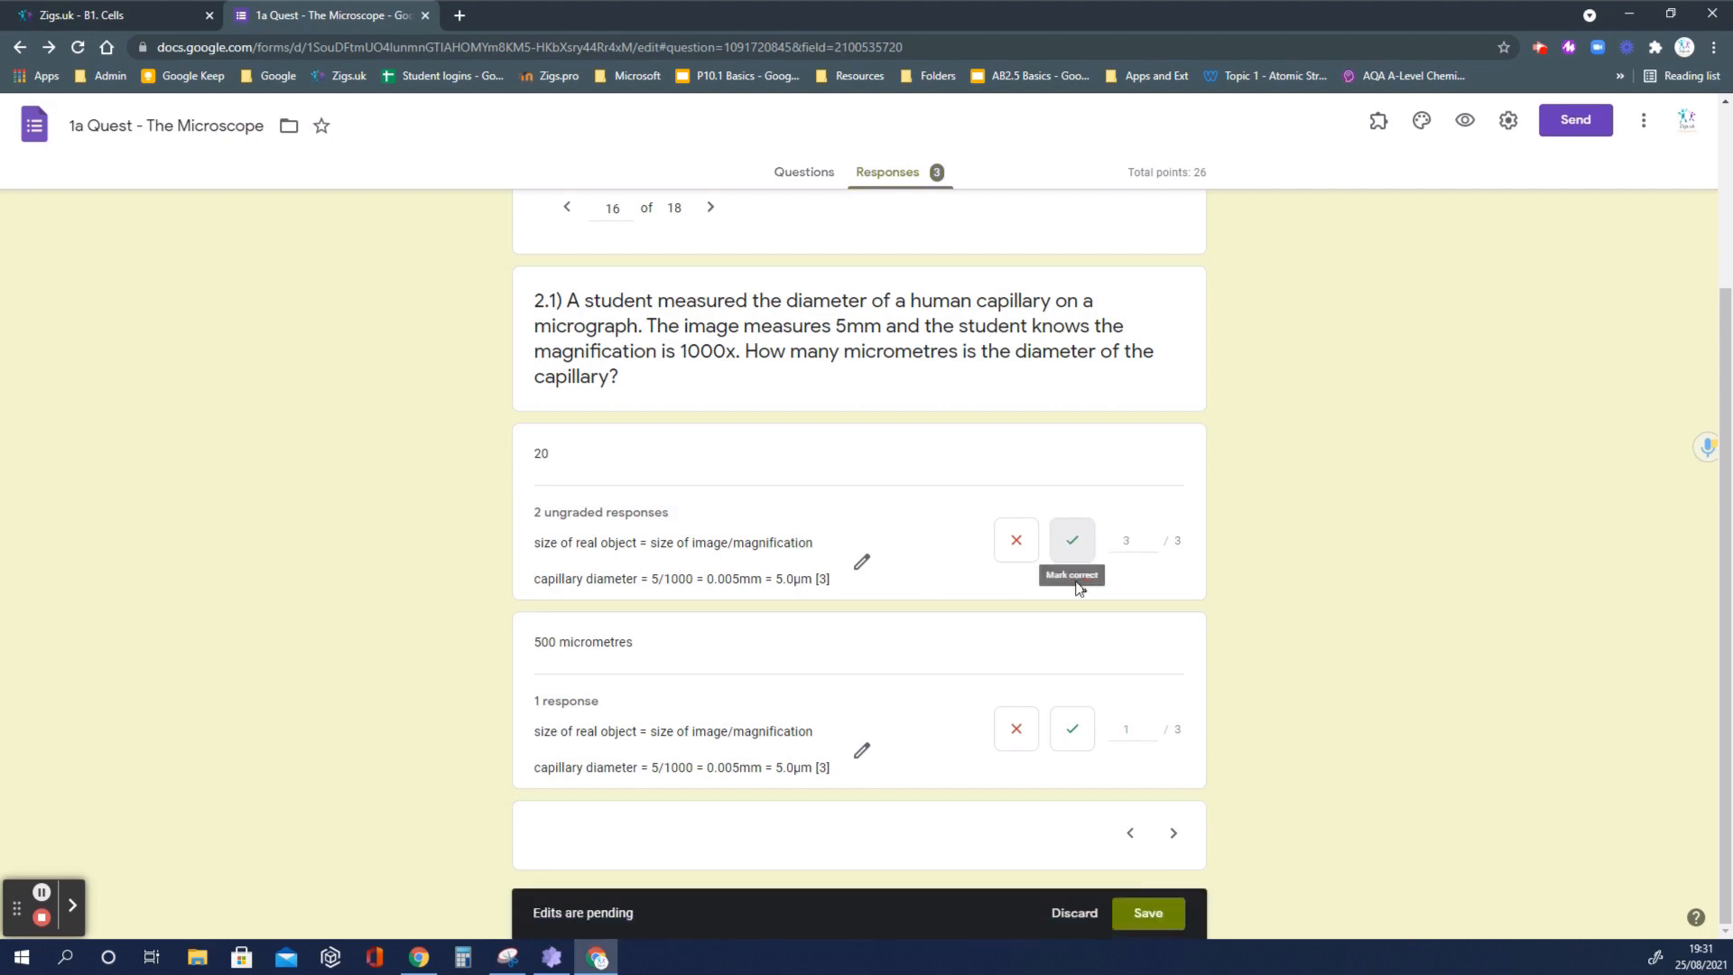
{"action": "left_click", "coordinate": [1154, 545]}
{"action": "left_click", "coordinate": [1154, 545]}
{"action": "left_click", "coordinate": [1143, 603]}
{"action": "left_click", "coordinate": [1167, 906]}
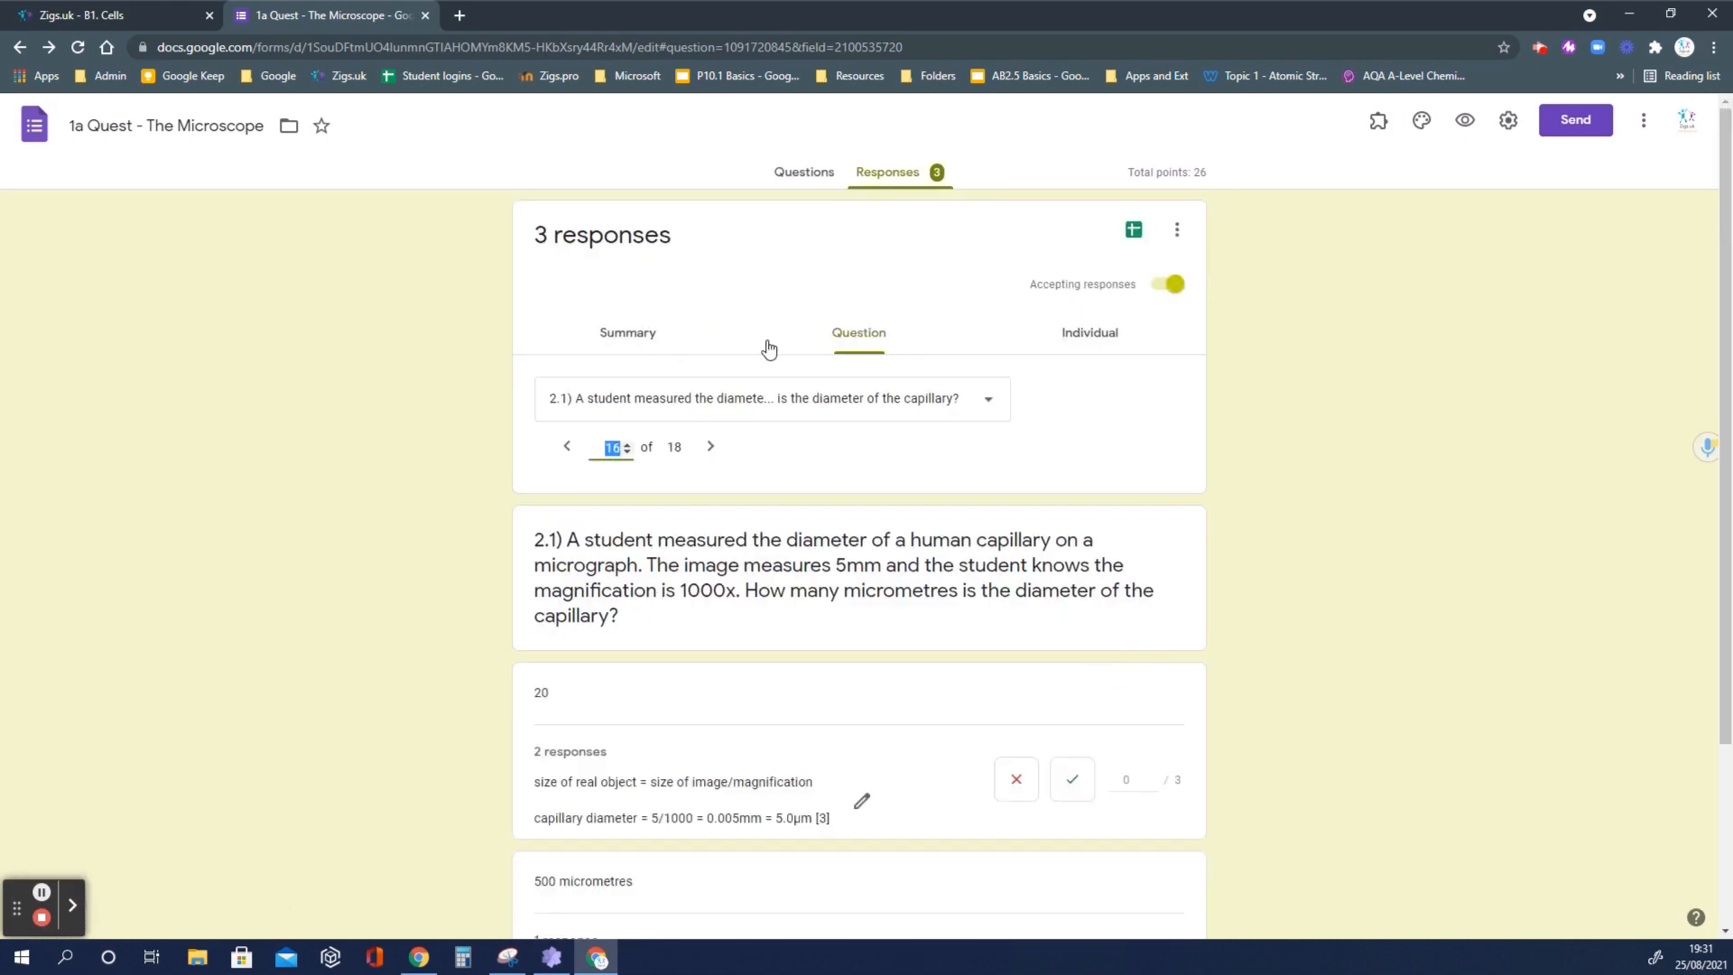
Compare the summary insights, the individual view and the by-question view of the responses, rechecking the grades for question 2.1.
{"action": "left_click", "coordinate": [632, 334]}
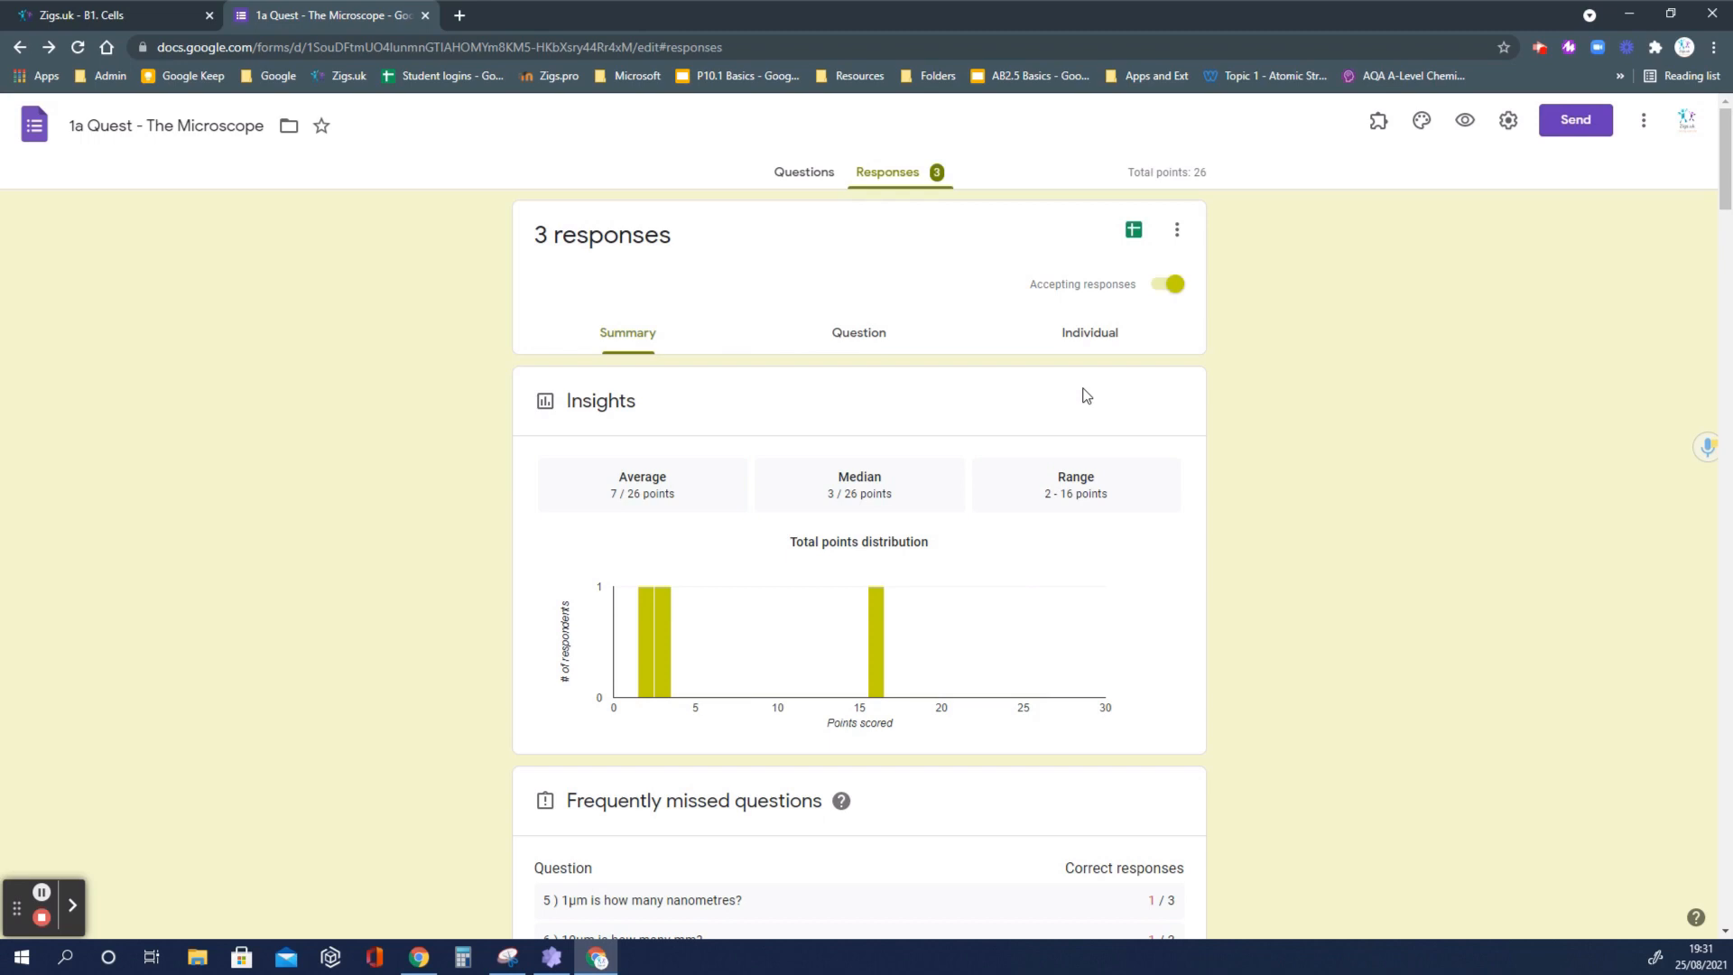
{"action": "left_click", "coordinate": [1080, 334]}
{"action": "left_click", "coordinate": [859, 335]}
{"action": "scroll", "coordinate": [908, 549], "scroll_direction": "down", "scroll_amount": 3}
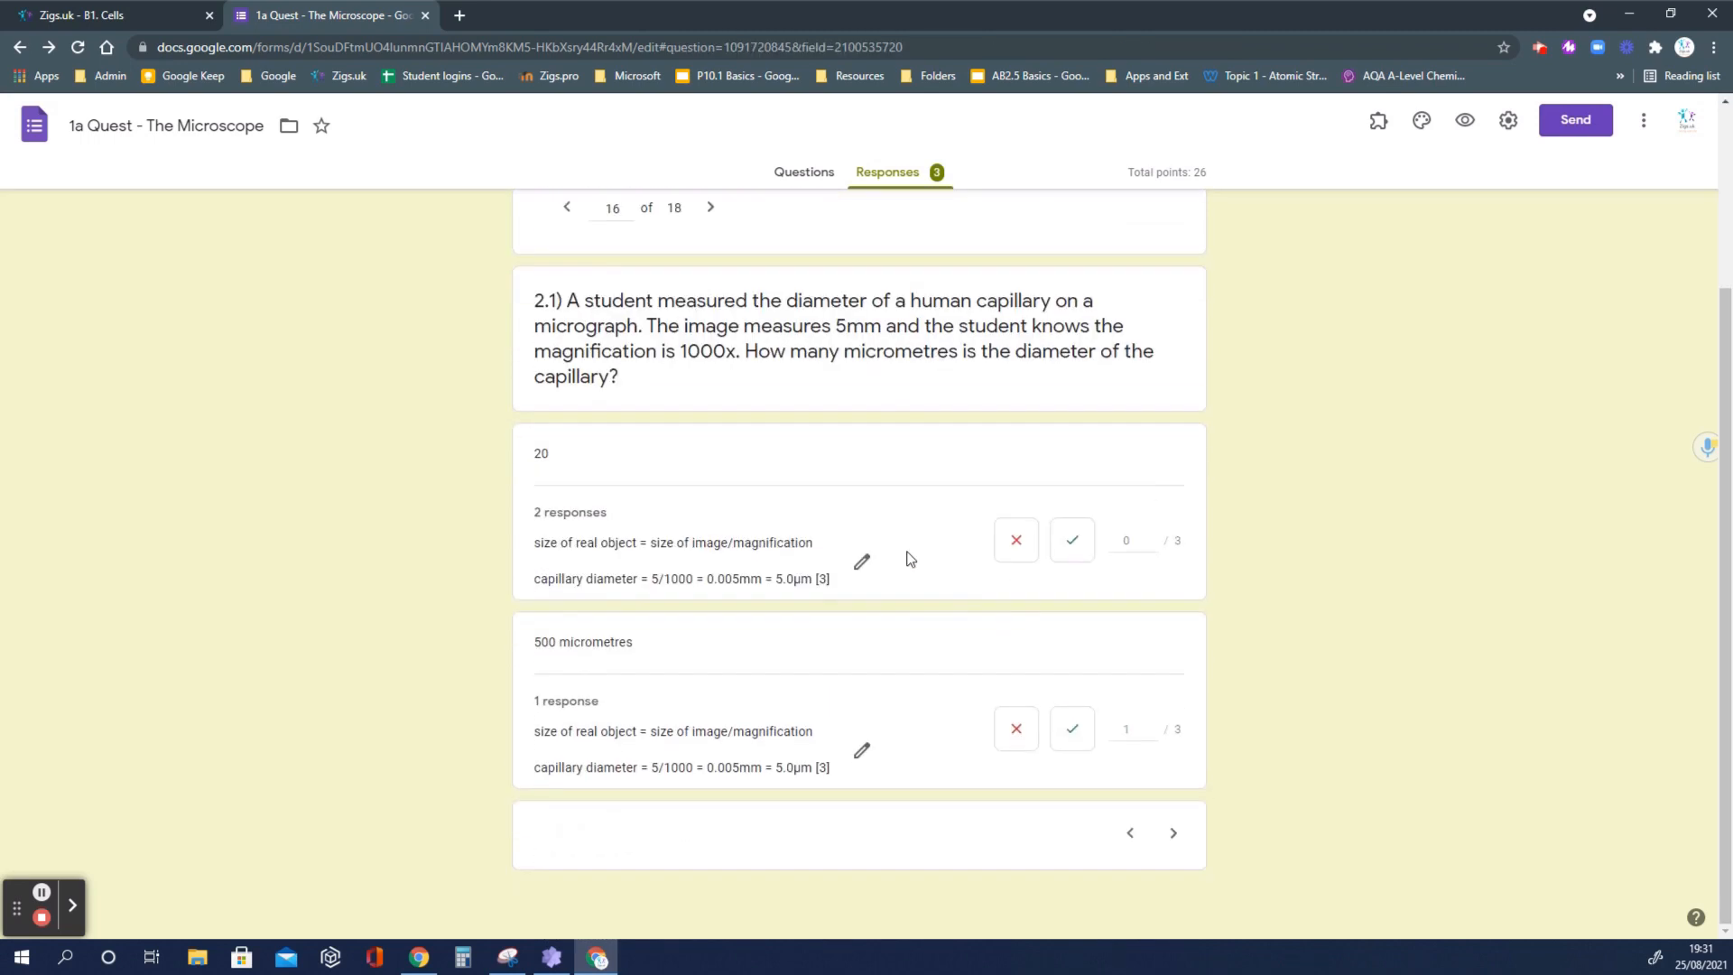
{"action": "scroll", "coordinate": [929, 533], "scroll_direction": "up", "scroll_amount": 3}
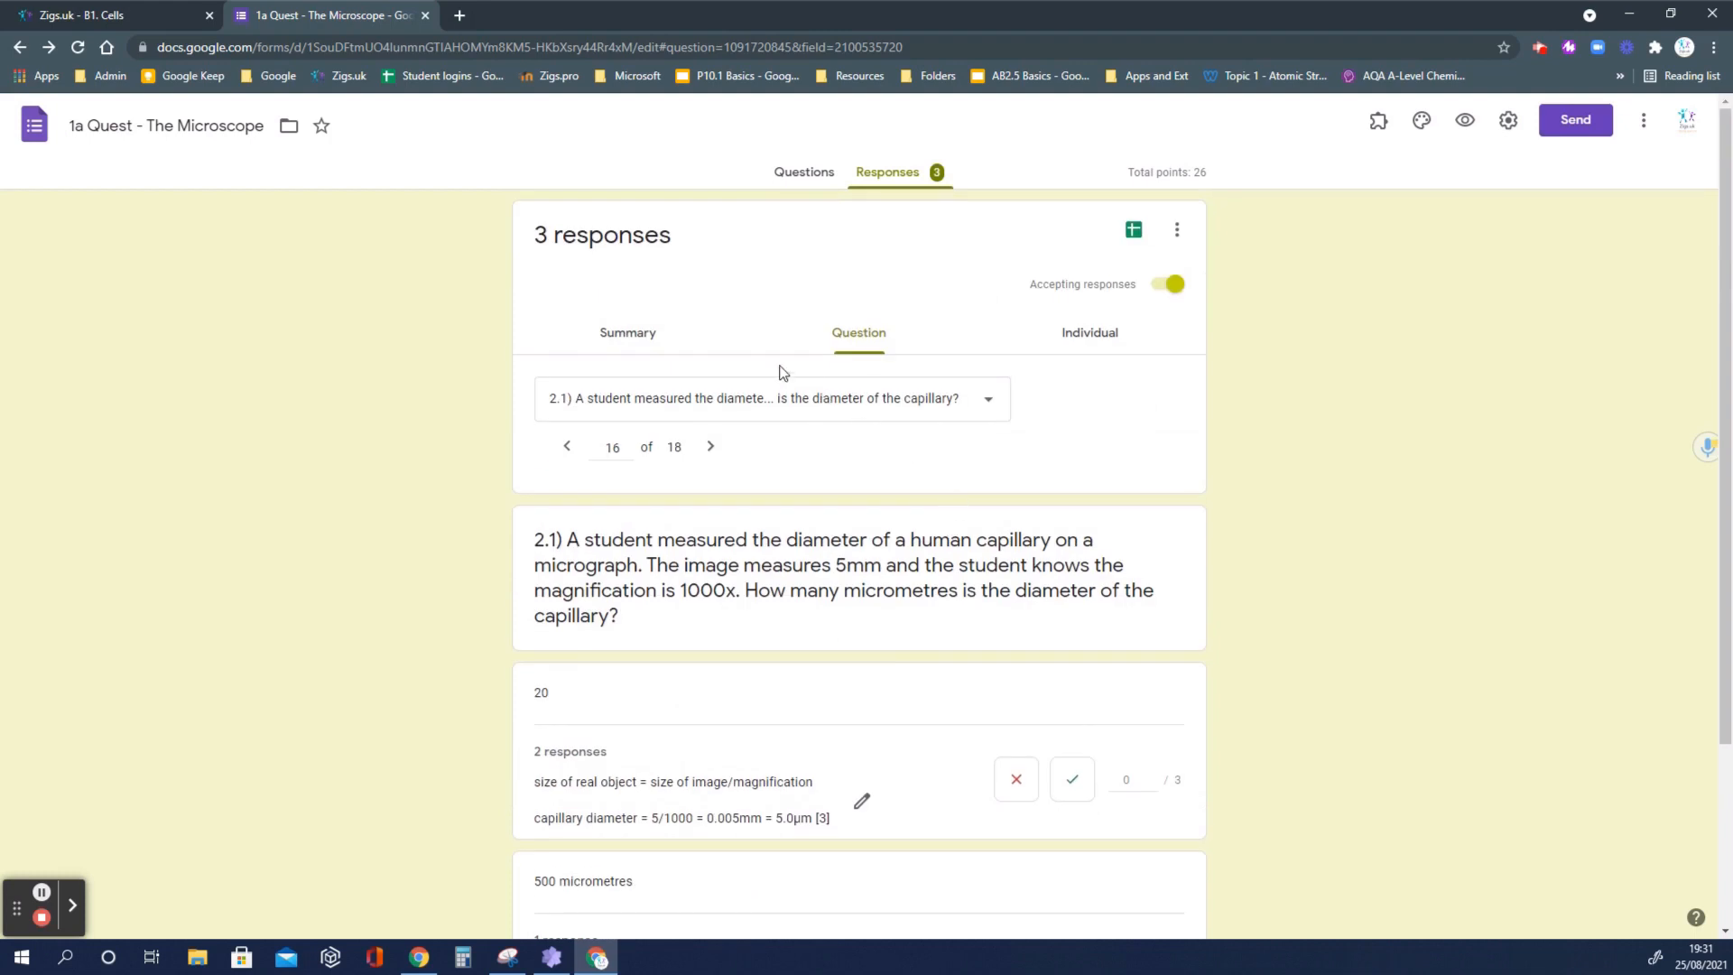
Examine the first respondent's individual multiple-choice answers through question 9, and return to the total score and release option.
{"action": "left_click", "coordinate": [1090, 334]}
{"action": "scroll", "coordinate": [975, 614], "scroll_direction": "down", "scroll_amount": 6}
{"action": "scroll", "coordinate": [980, 618], "scroll_direction": "down", "scroll_amount": 20}
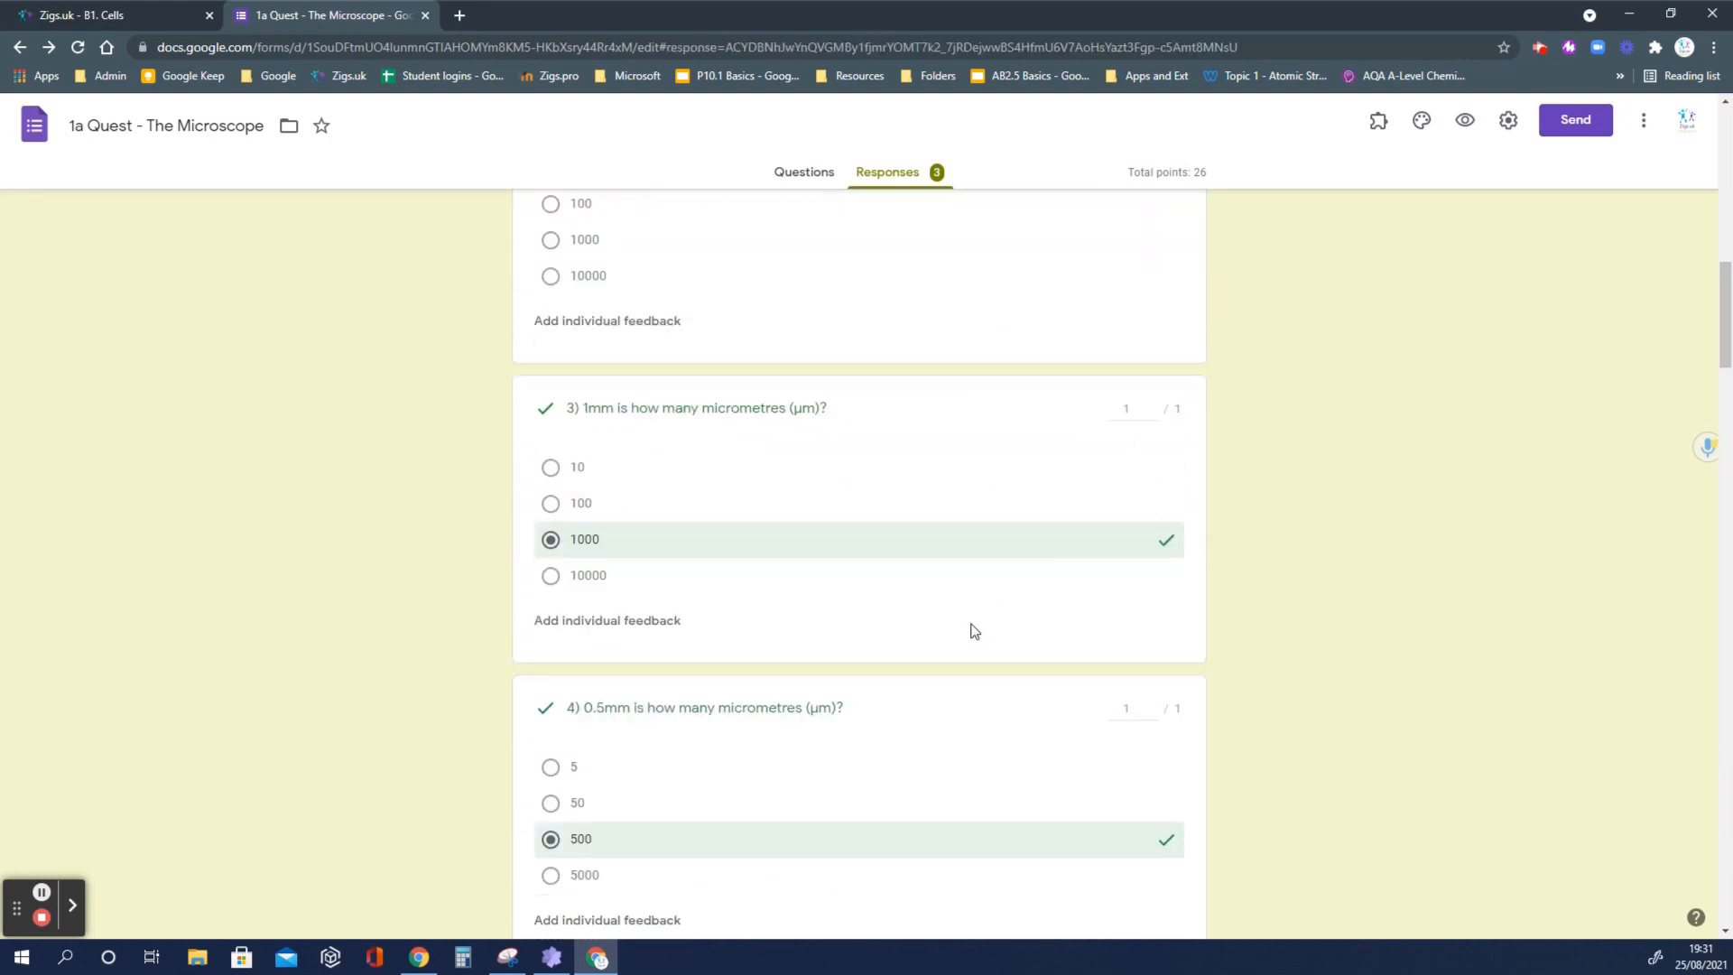
{"action": "scroll", "coordinate": [972, 643], "scroll_direction": "down", "scroll_amount": 3}
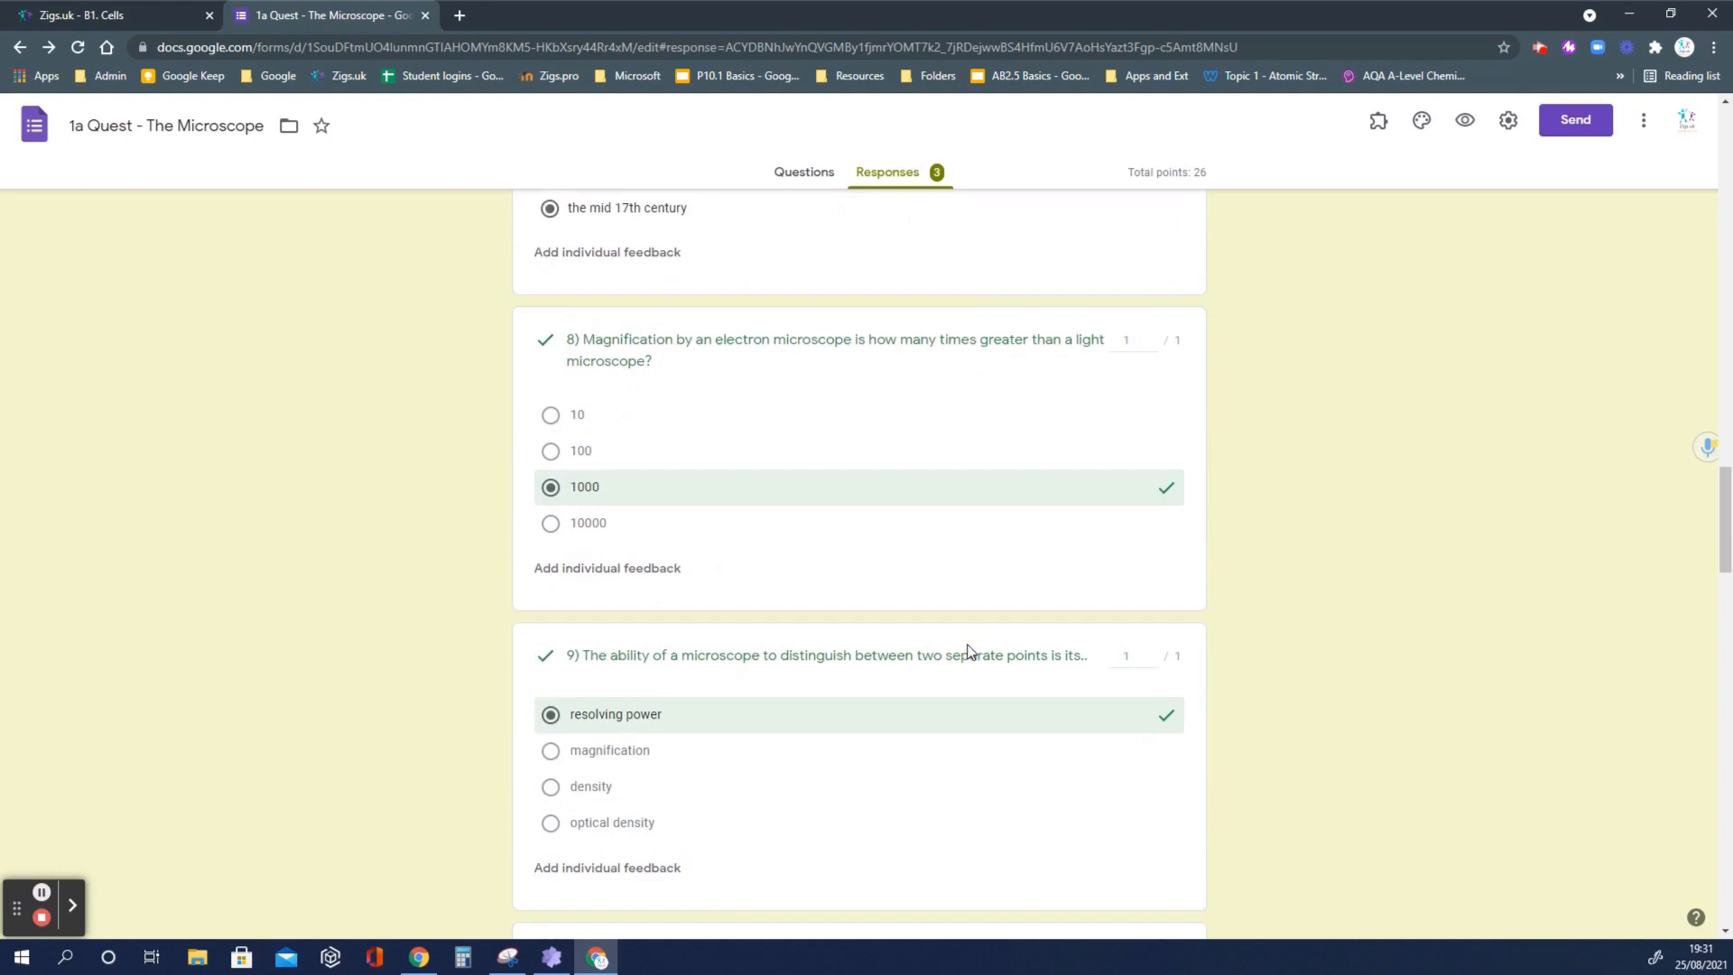
{"action": "scroll", "coordinate": [840, 669], "scroll_direction": "up", "scroll_amount": 2}
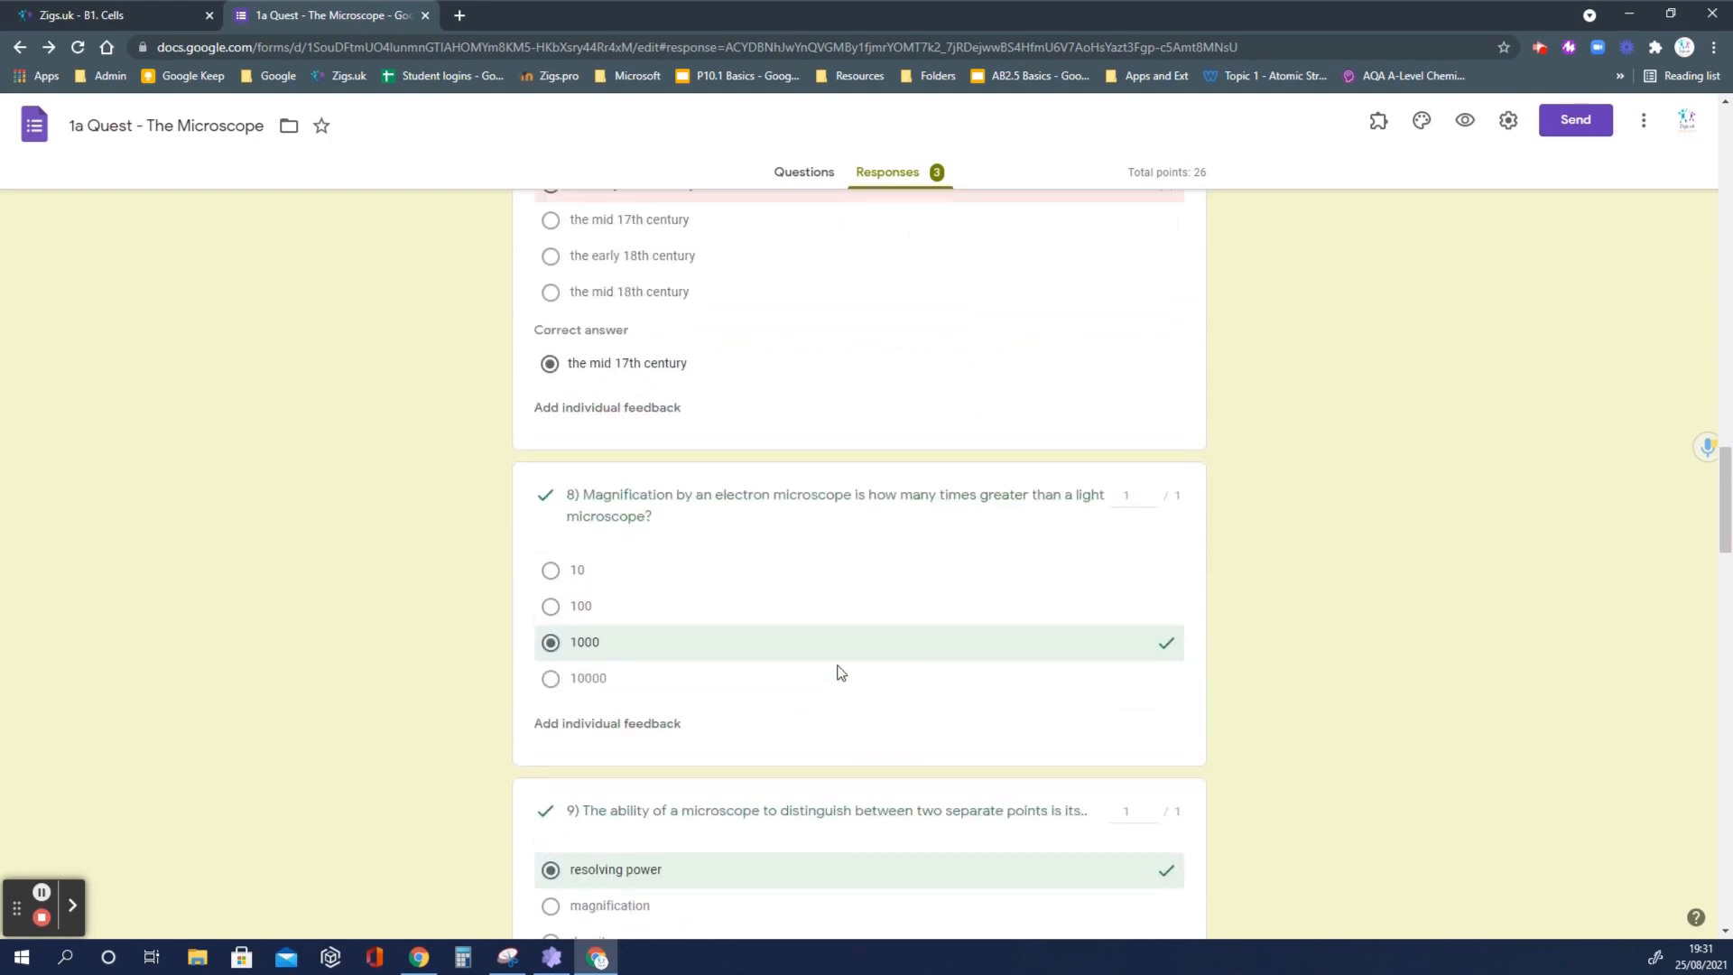
{"action": "scroll", "coordinate": [849, 682], "scroll_direction": "up", "scroll_amount": 2}
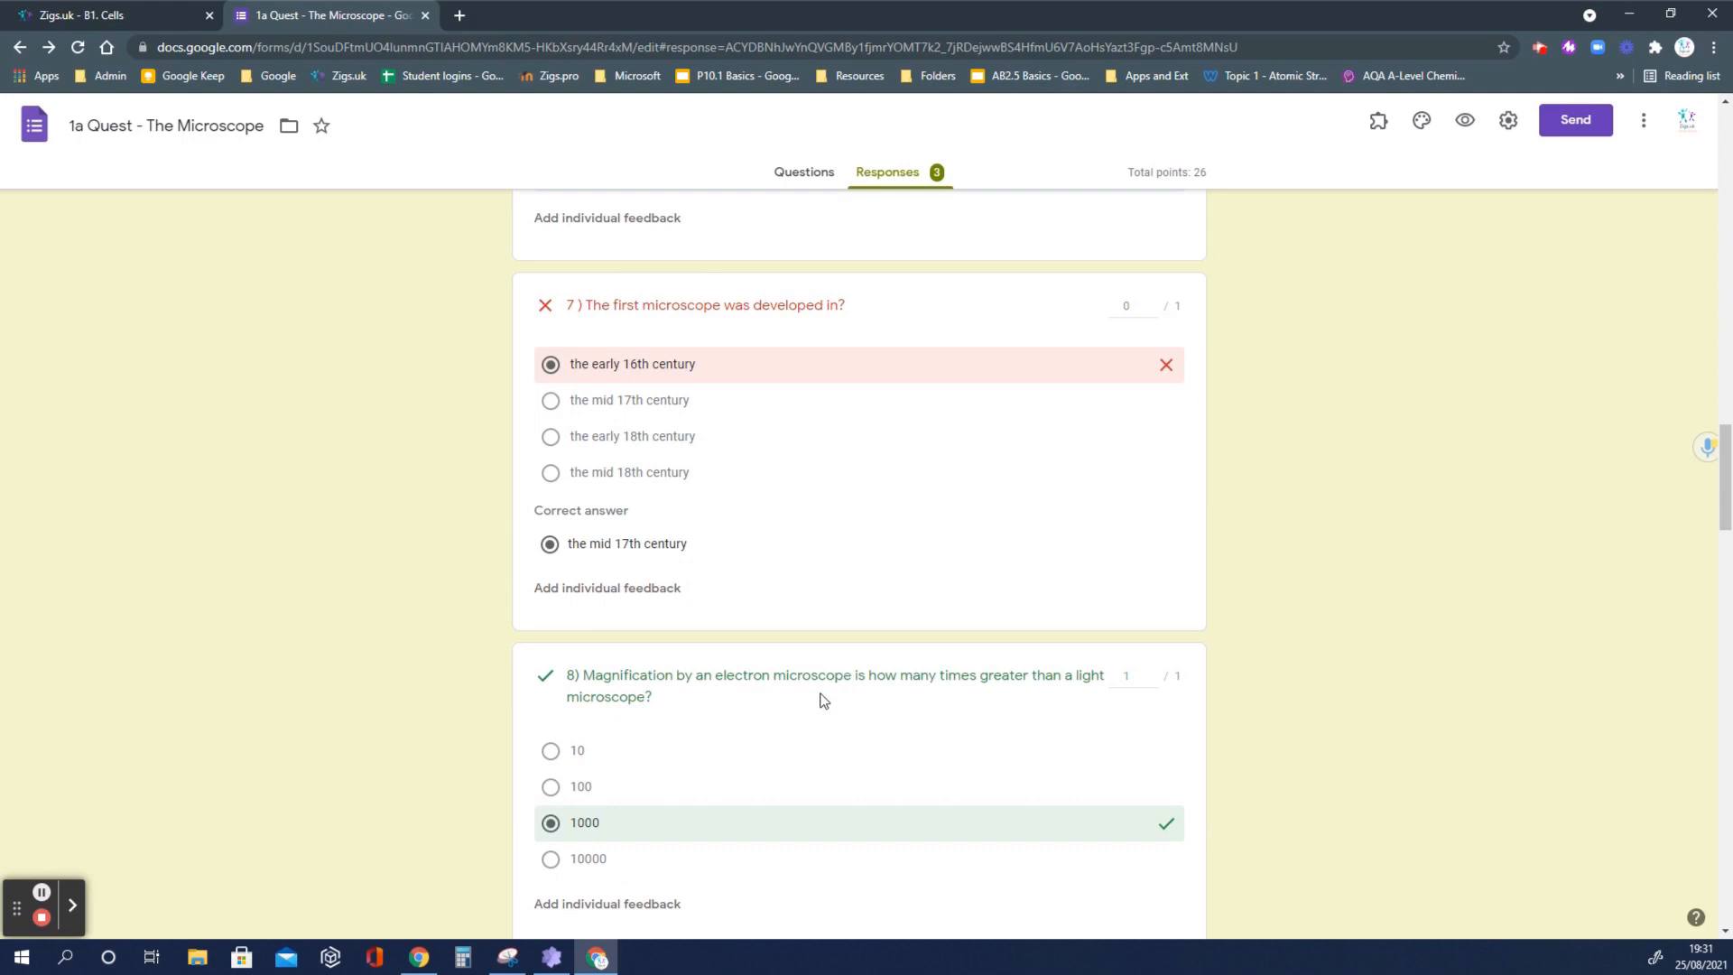
{"action": "scroll", "coordinate": [825, 699], "scroll_direction": "up", "scroll_amount": 20}
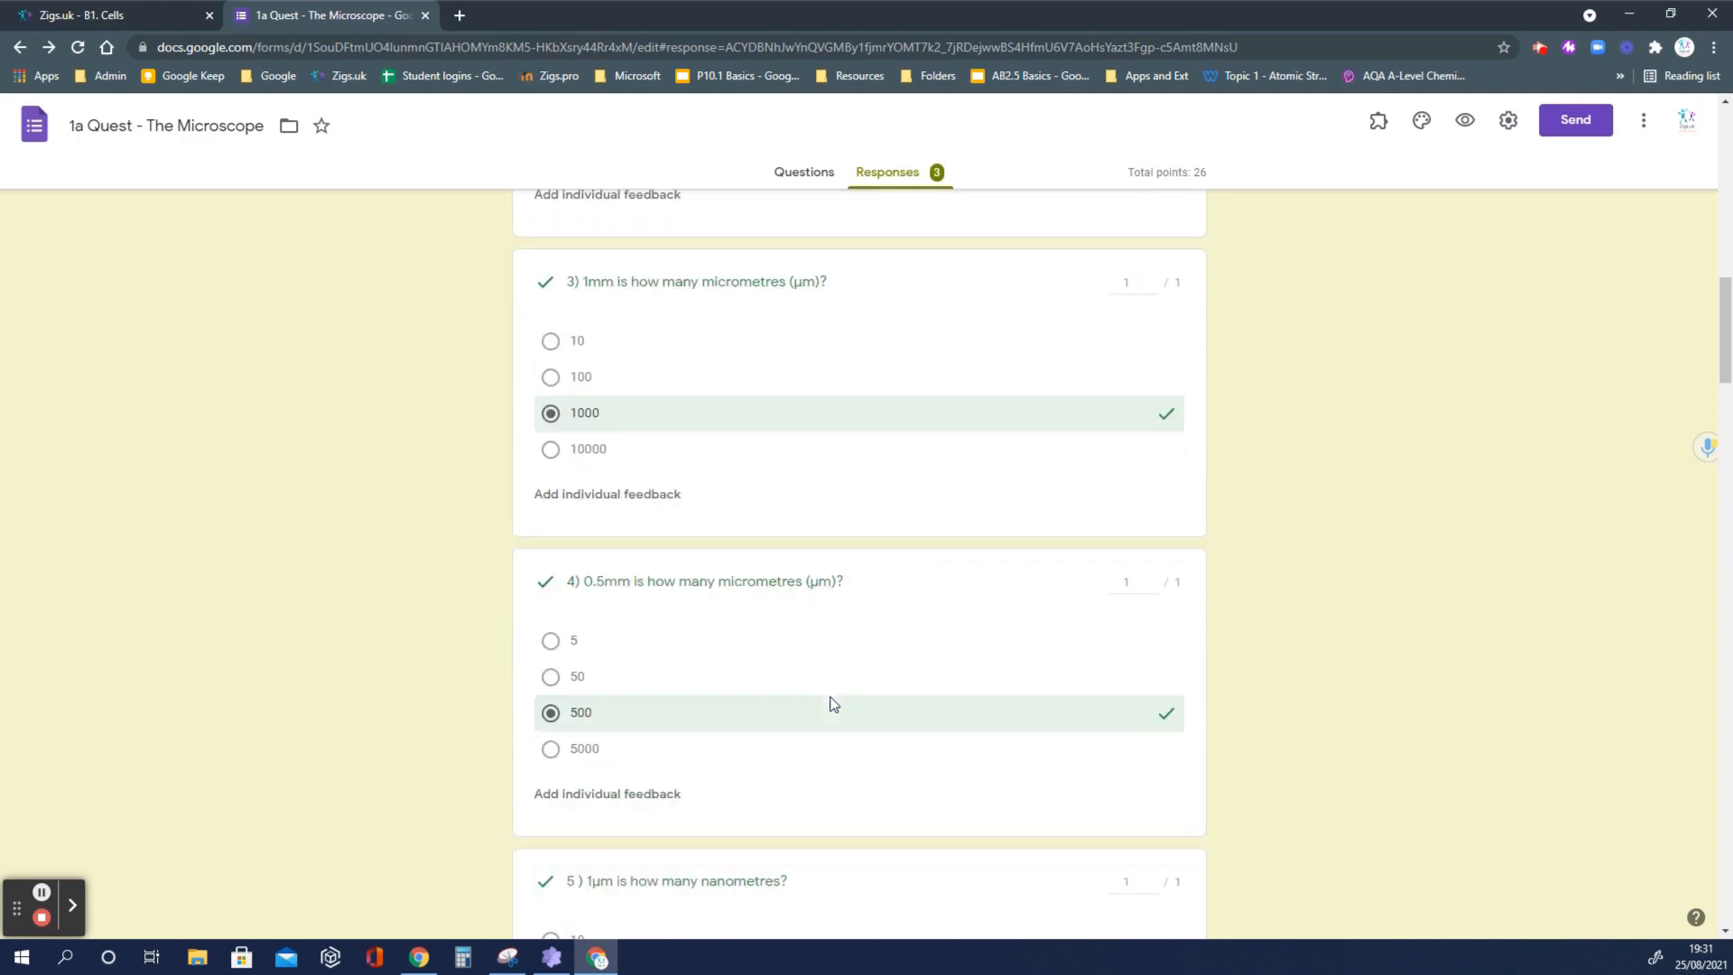
{"action": "scroll", "coordinate": [834, 703], "scroll_direction": "up", "scroll_amount": 1}
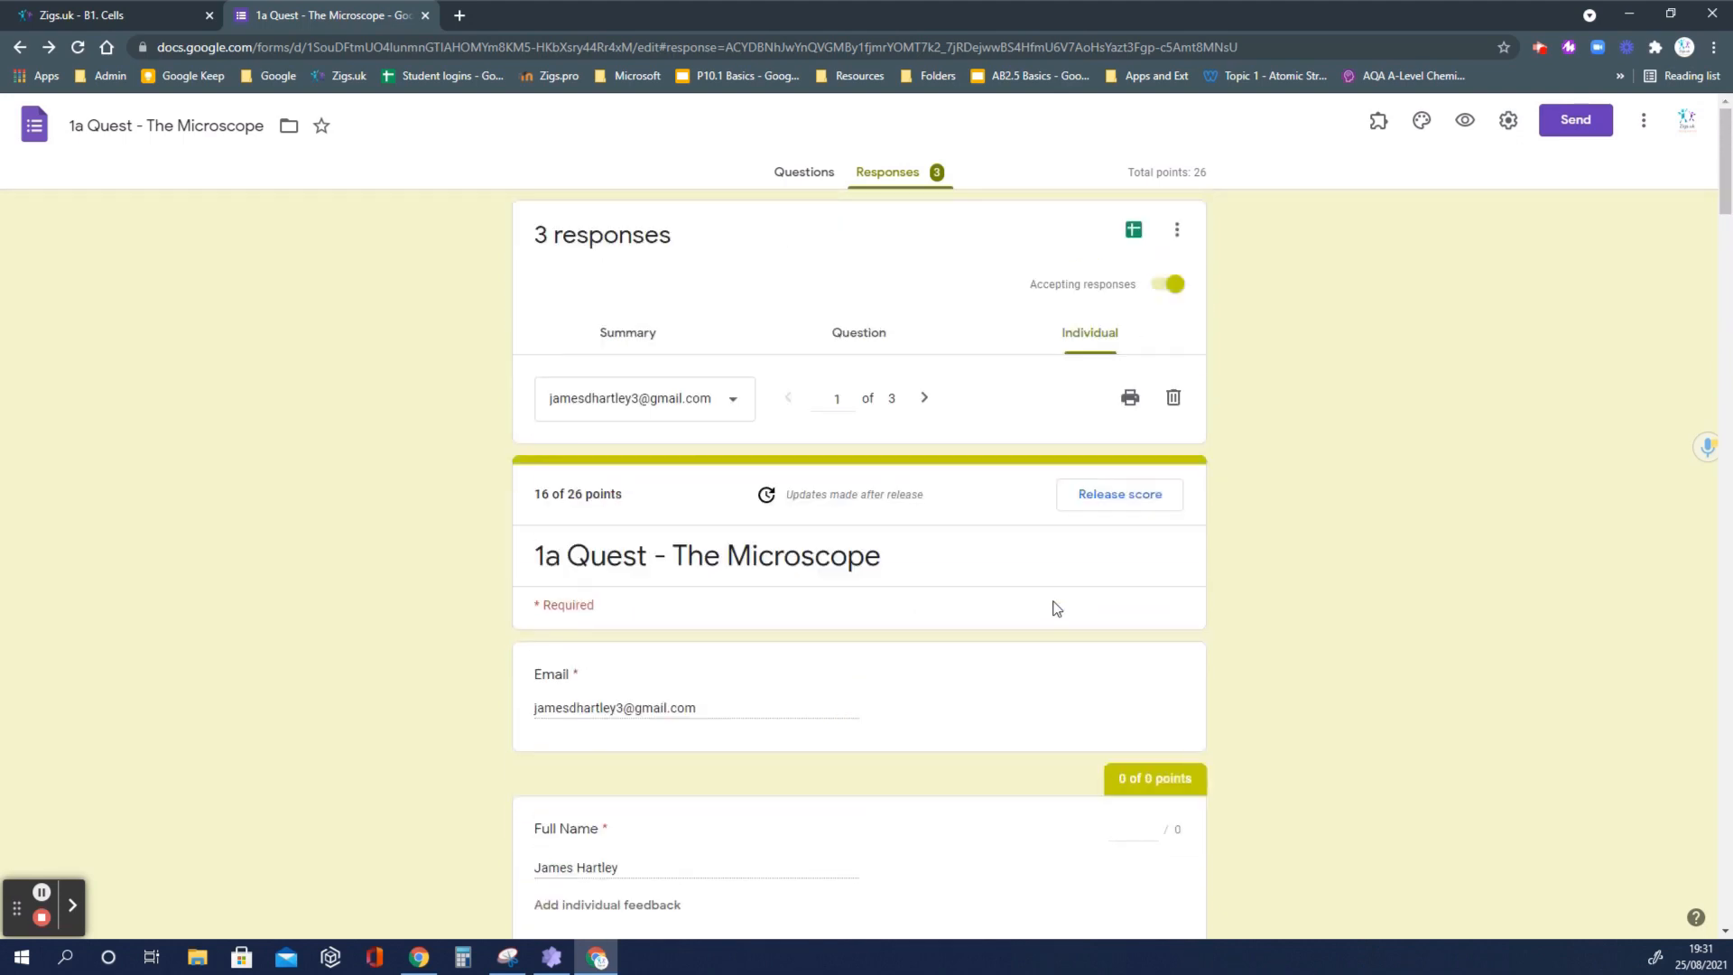